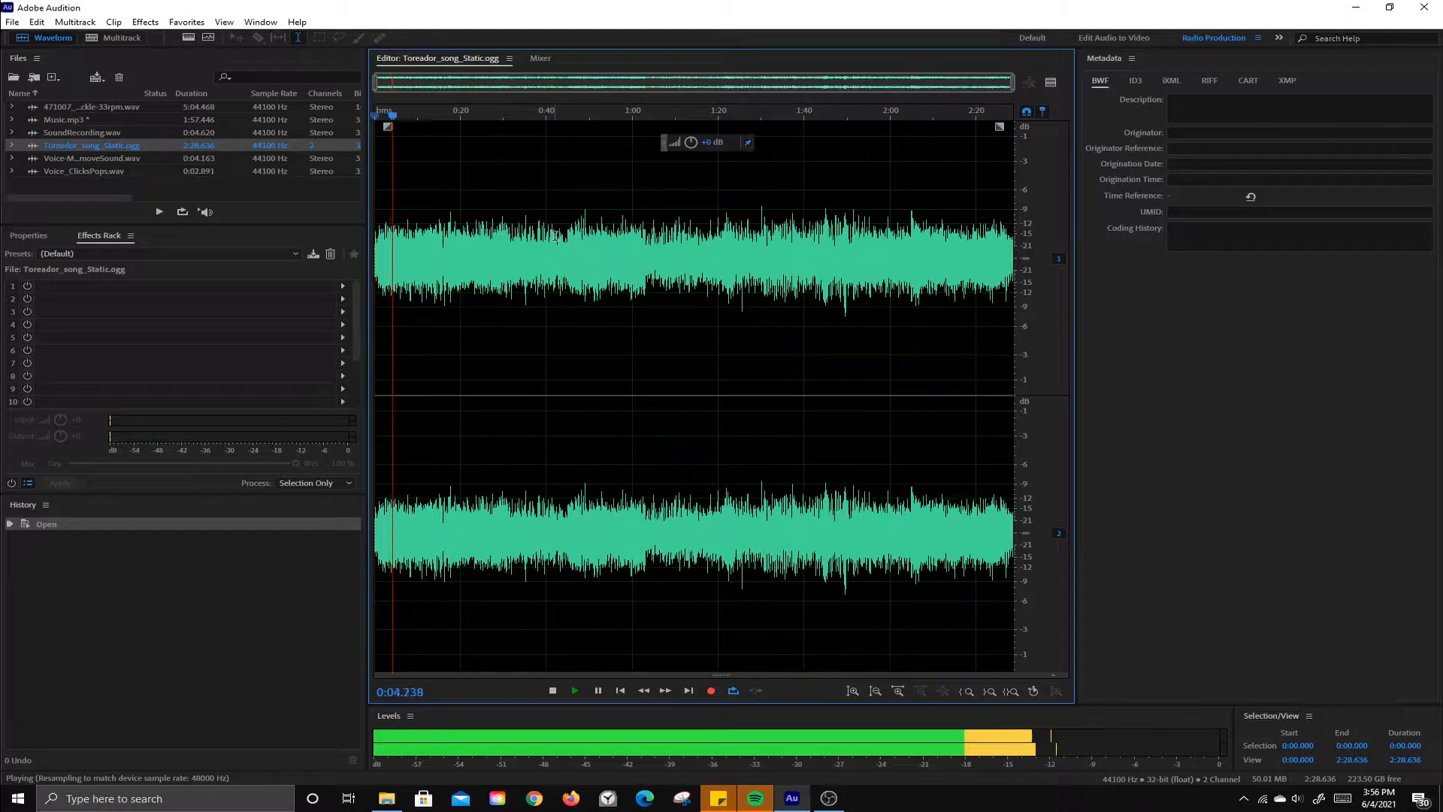
Step: Stop playback, raise the gain of the whole Toreador song slightly, and play back the louder audio
key(space)
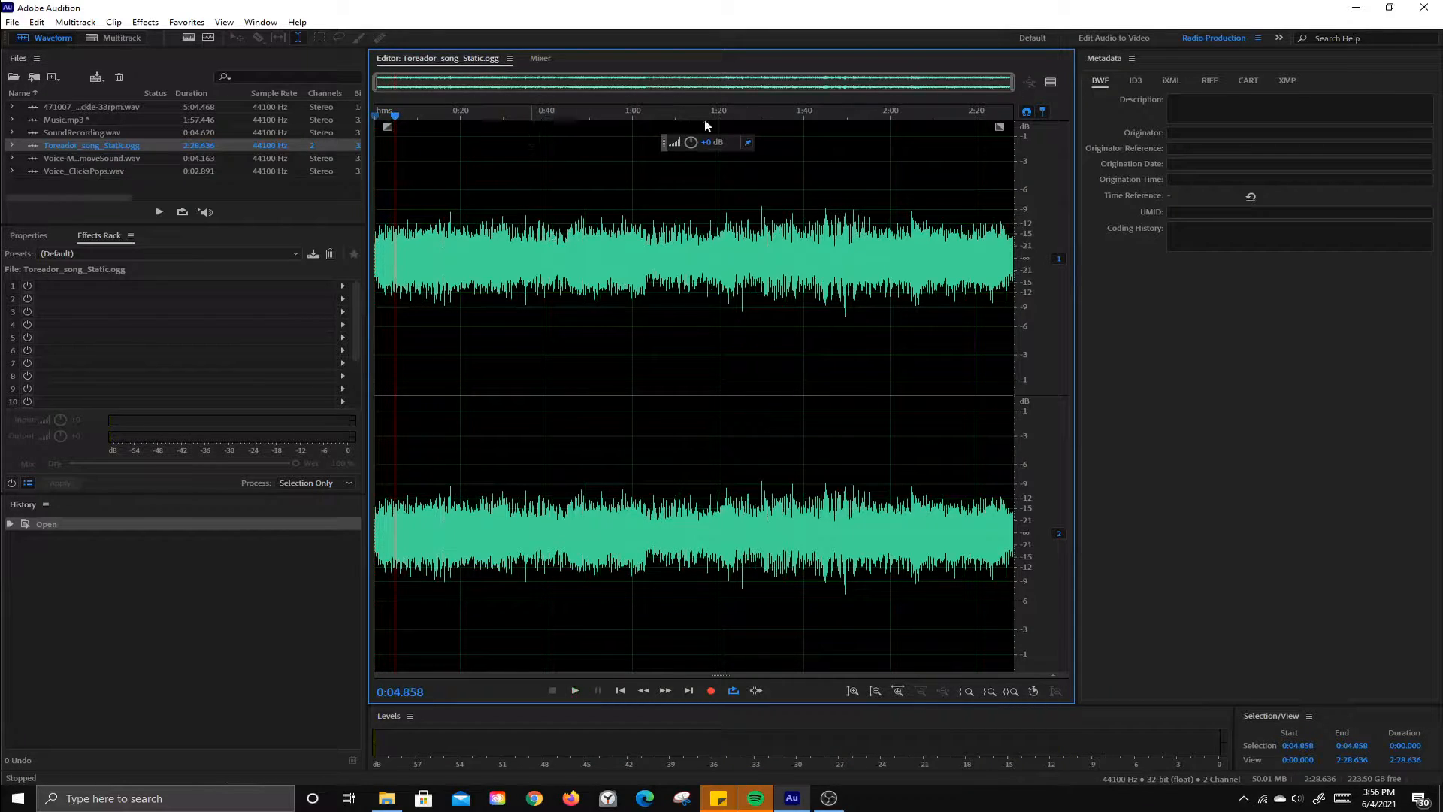
drag(704, 142, 712, 142)
key(space)
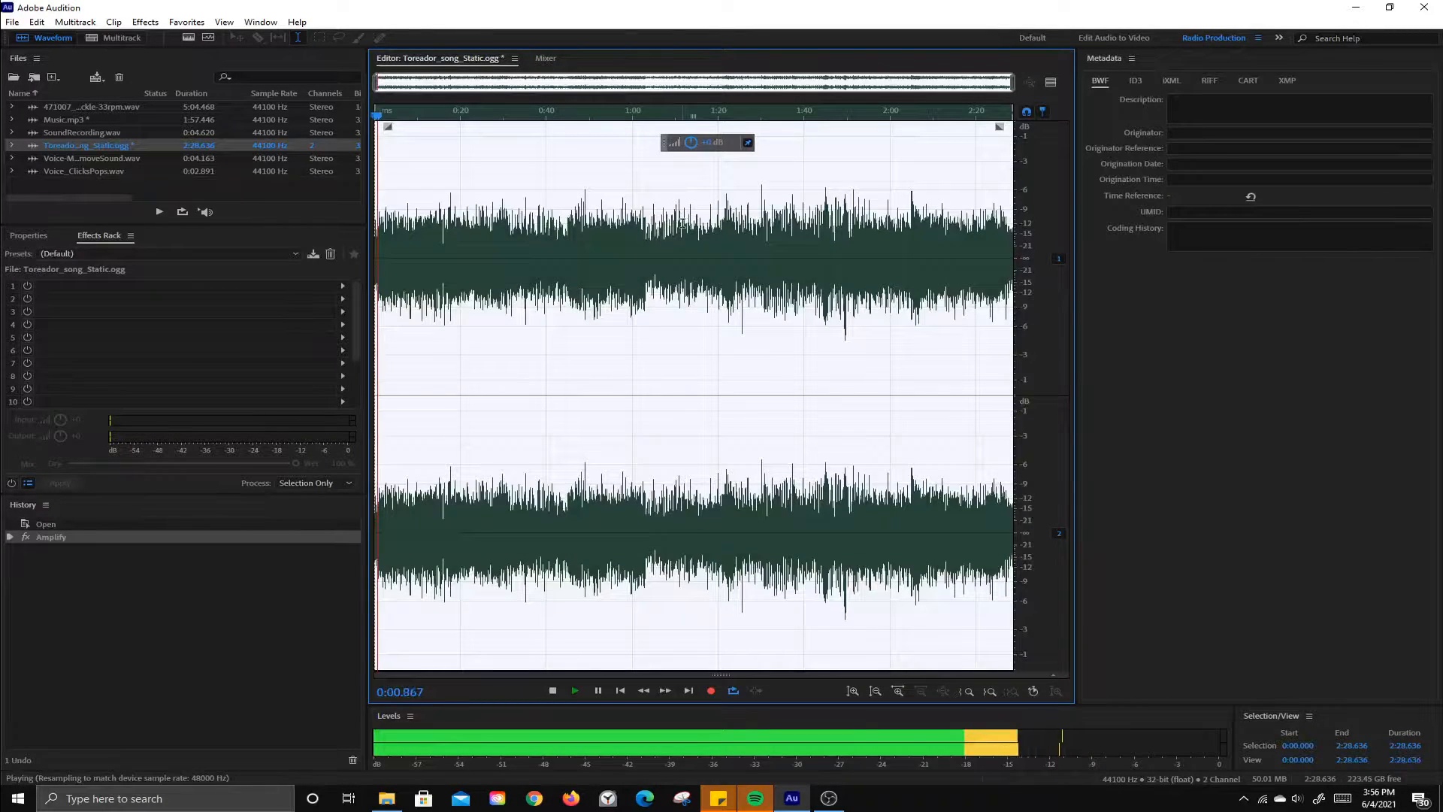
key(space)
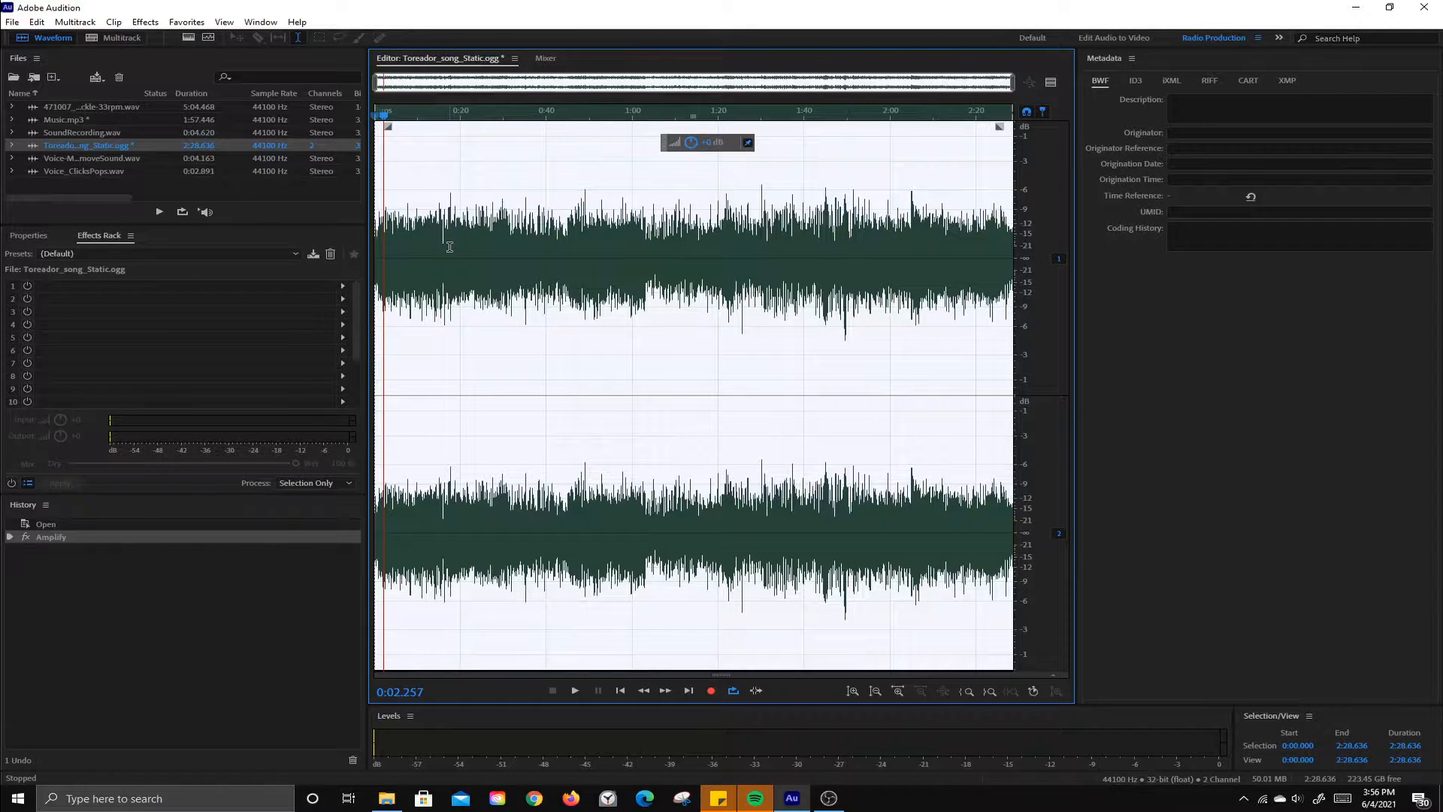
Step: Clear the selection and listen closely to the opening of the song, returning the playhead to the start
click(480, 278)
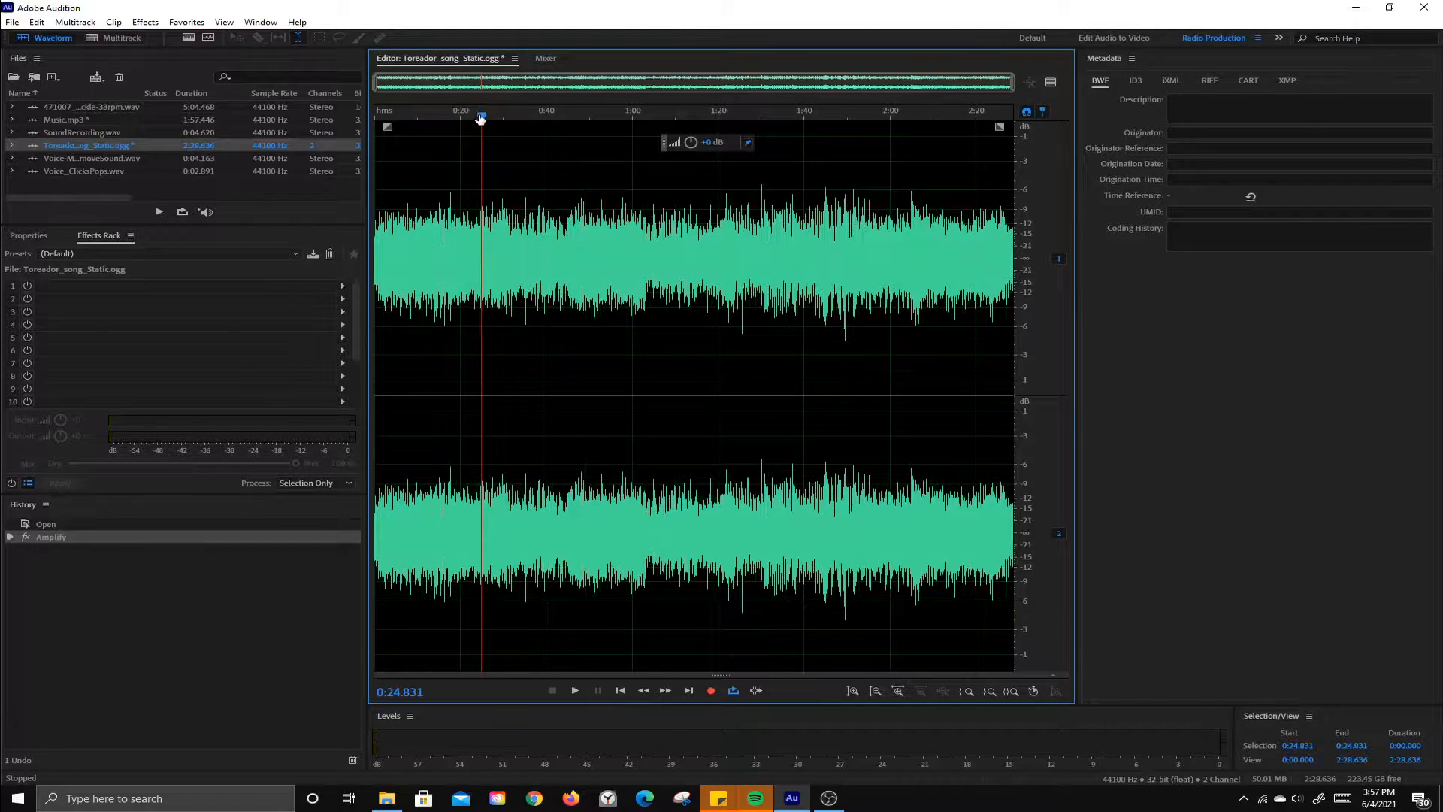
drag(480, 118, 333, 125)
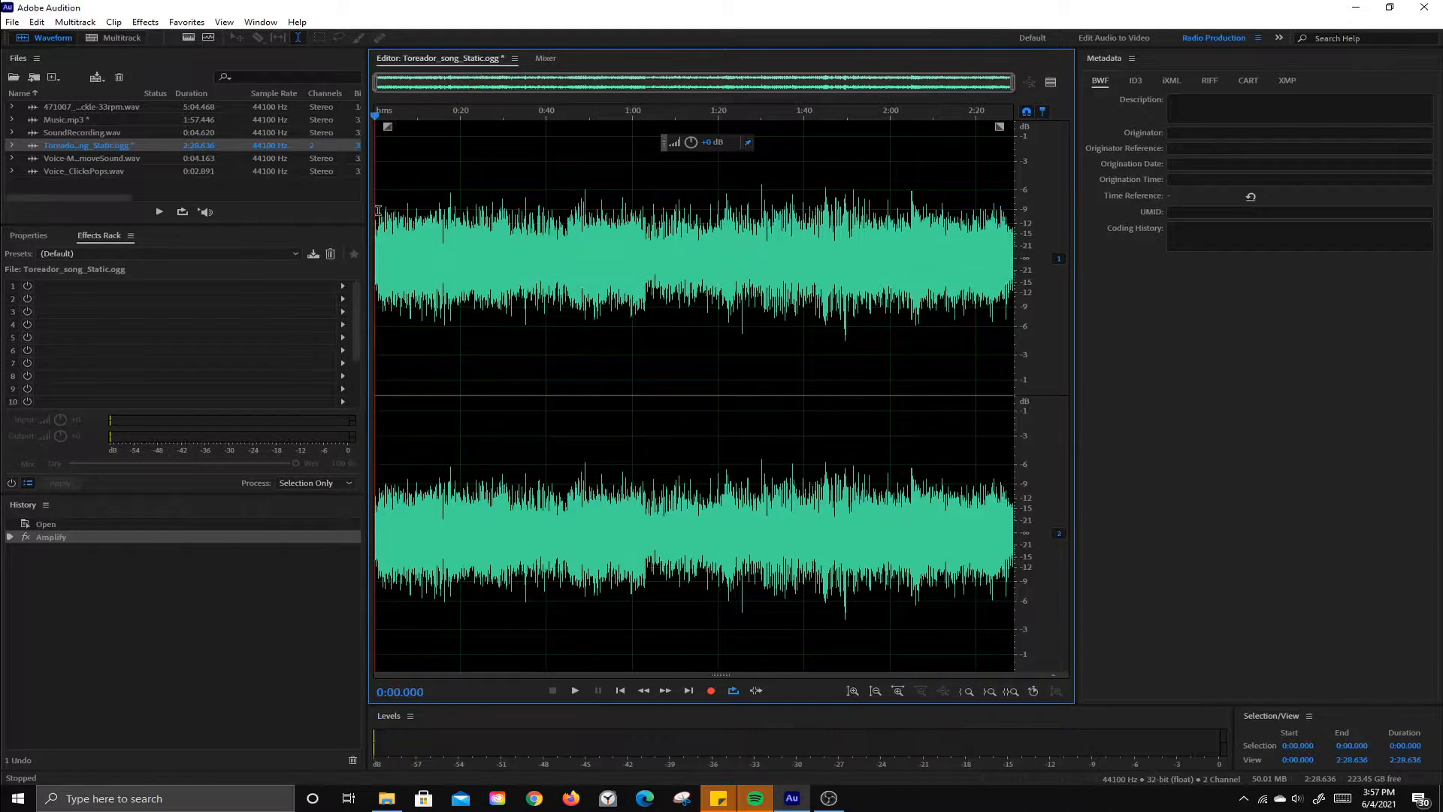
scroll(379, 212, up, 5)
scroll(379, 212, up, 3)
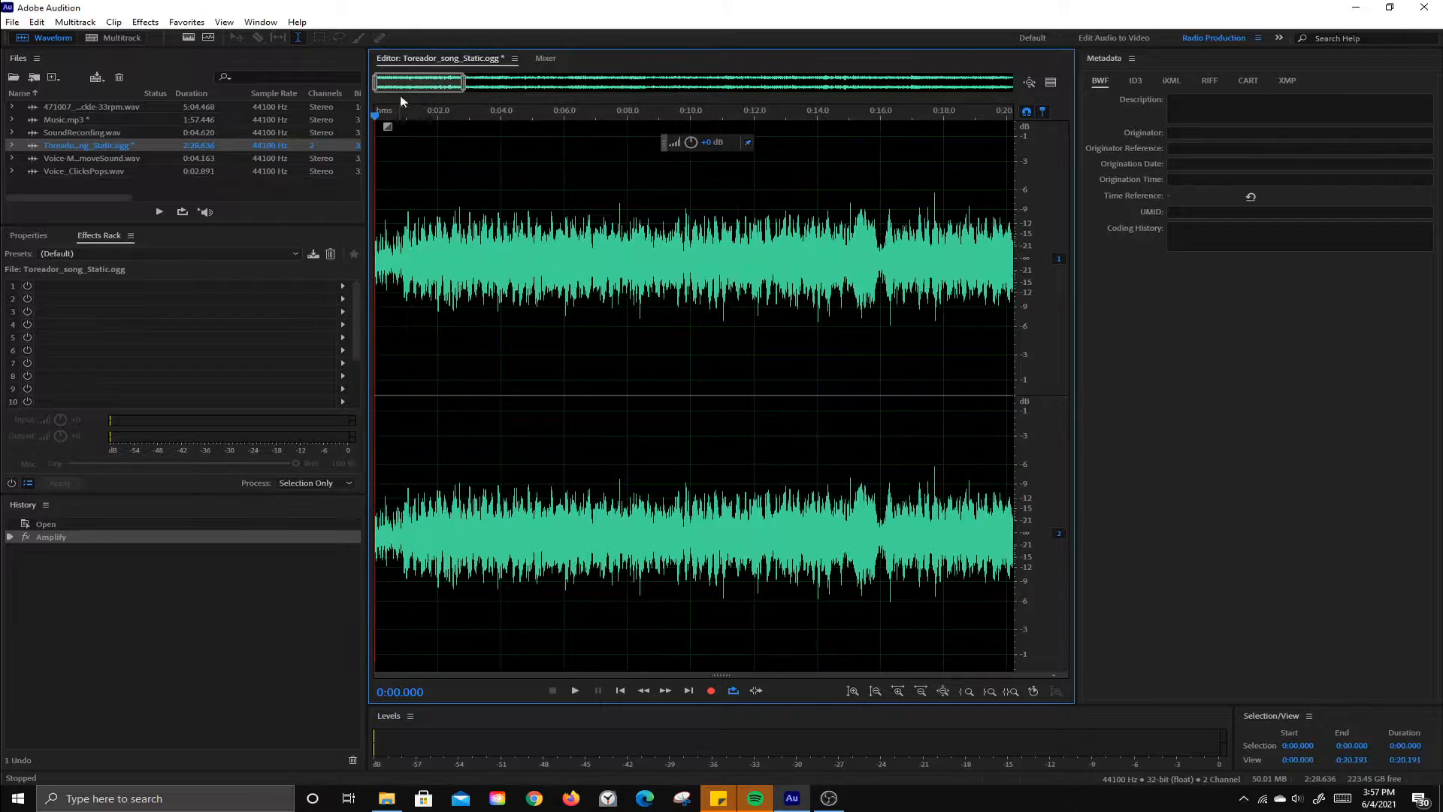
key(space)
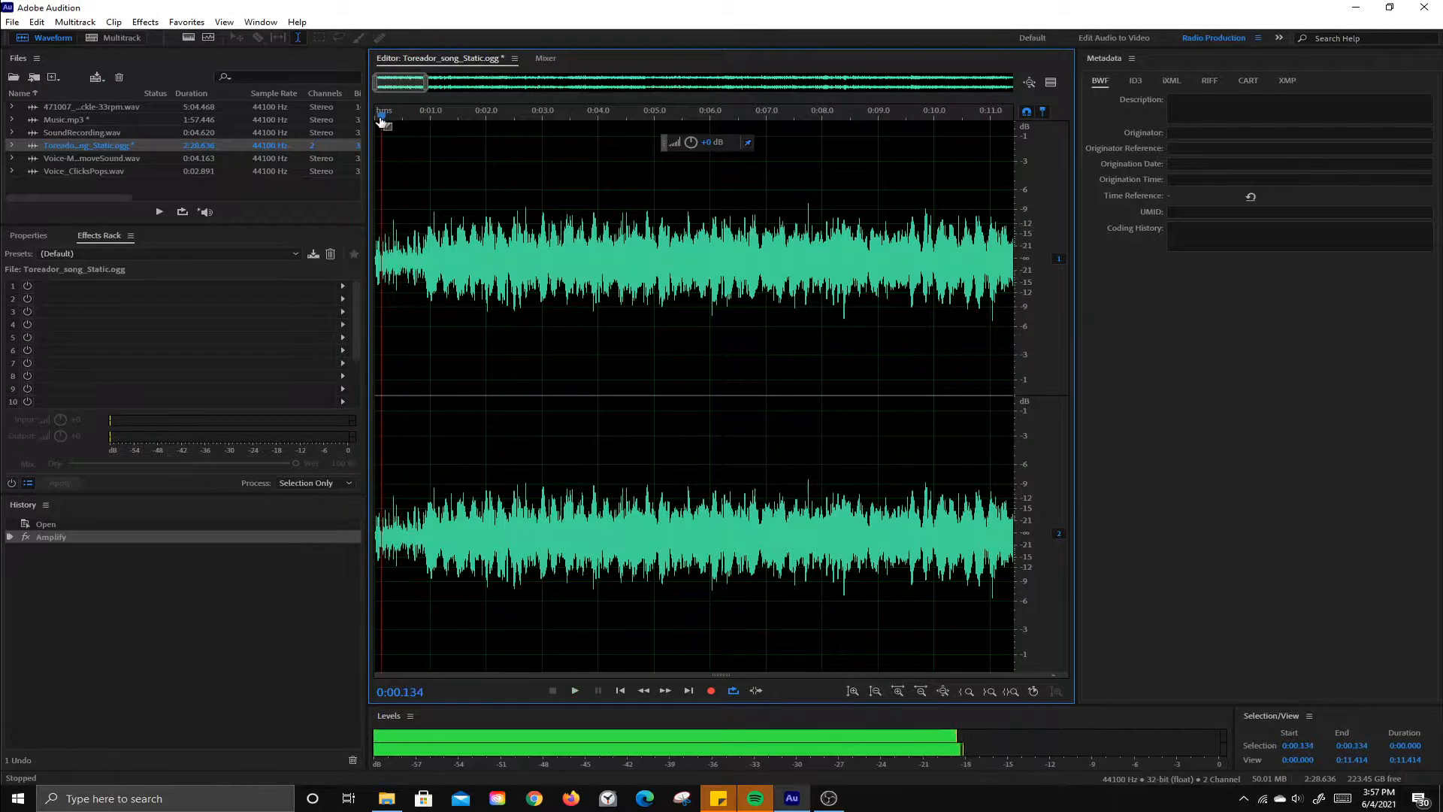
drag(406, 115, 374, 123)
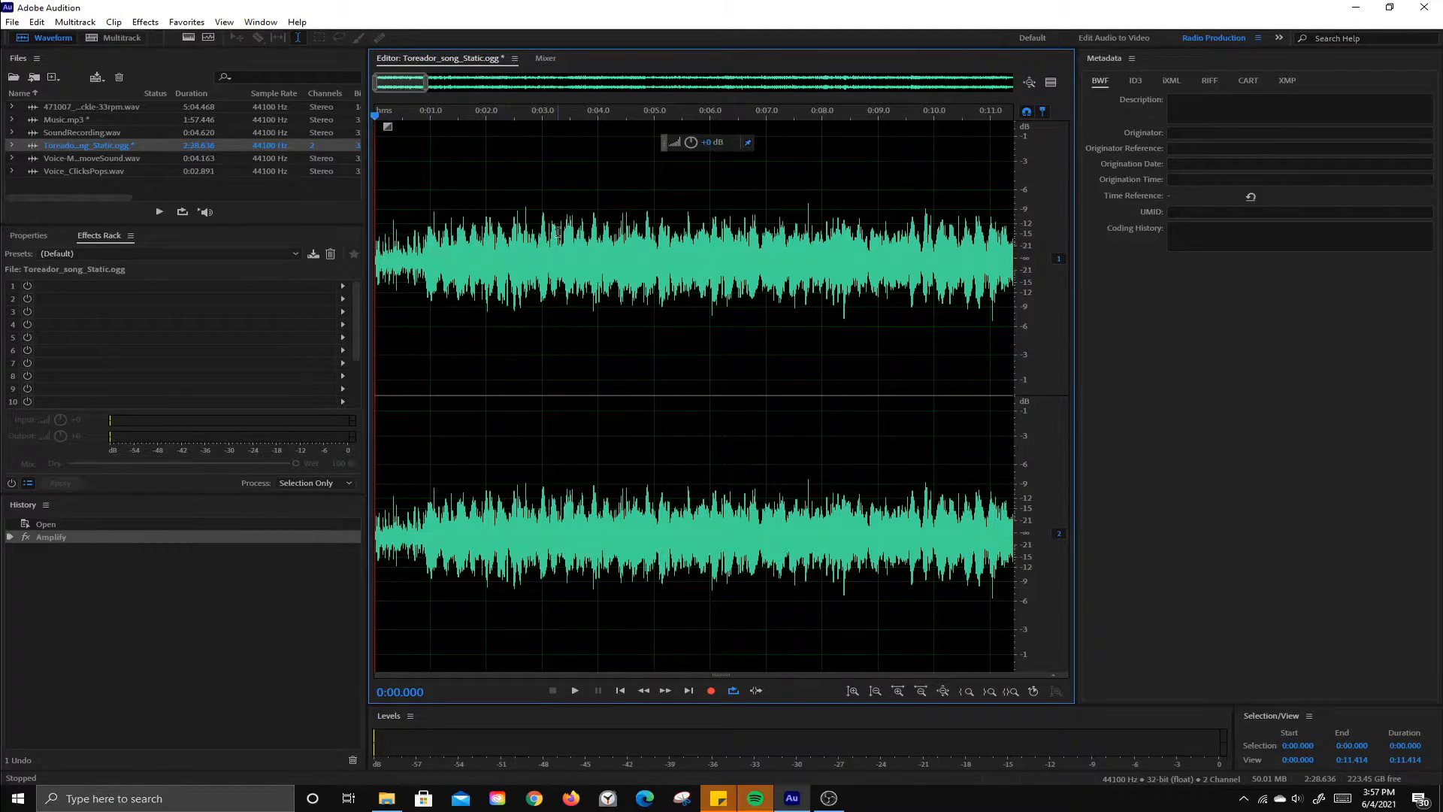
scroll(557, 233, down, 9)
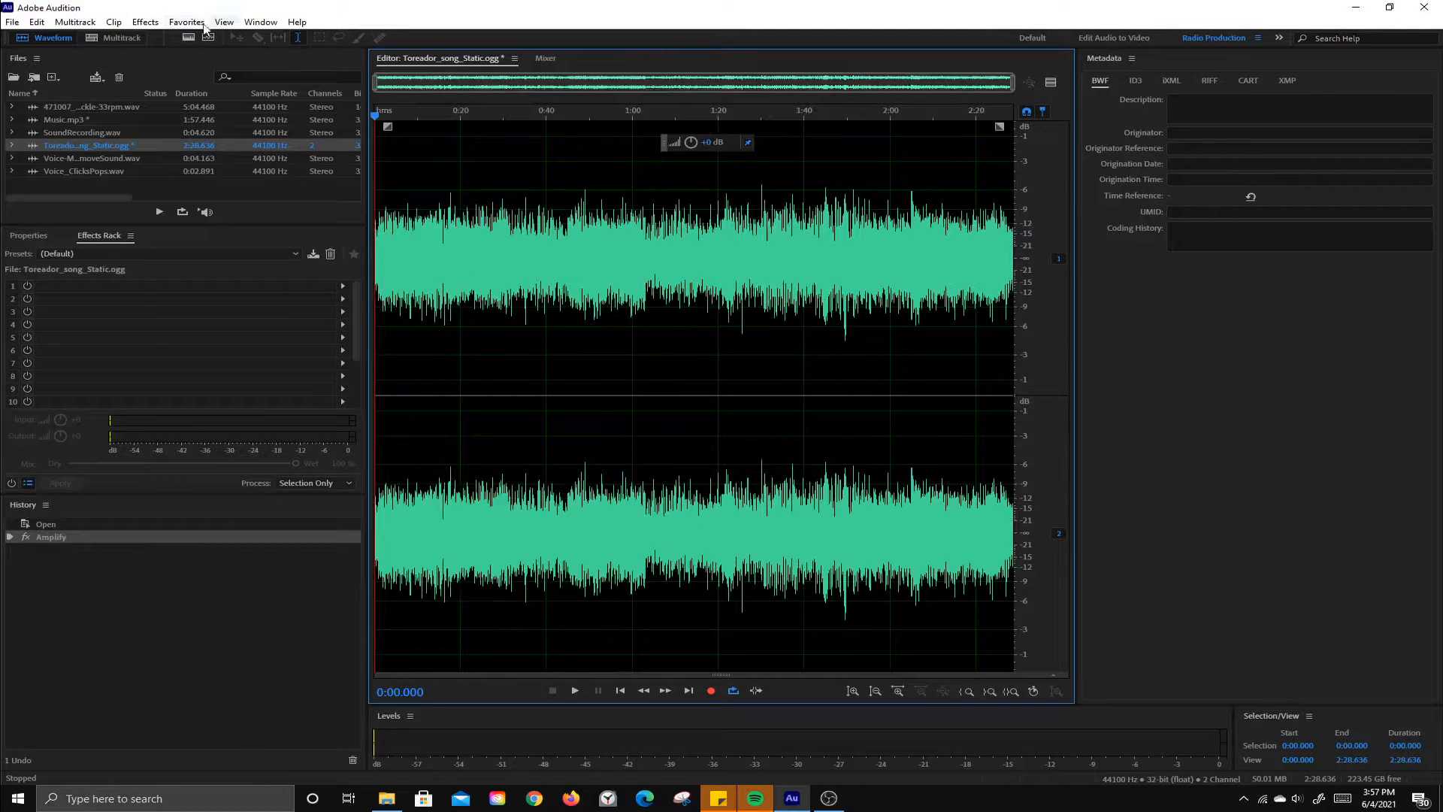
Step: Open the Sound Remover effect, look through its presets, preview the audio, and close it without applying
click(146, 25)
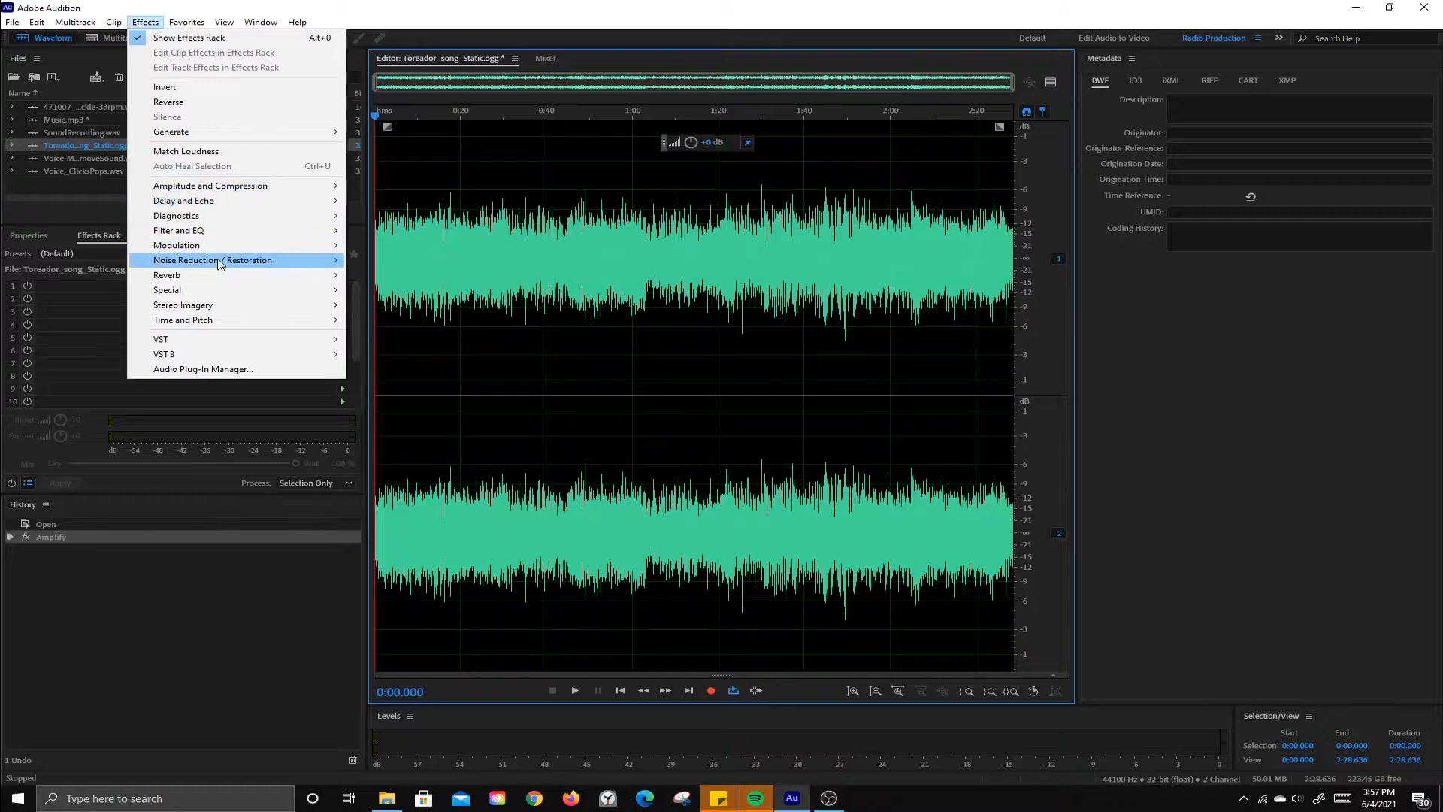
mouse_move(220, 264)
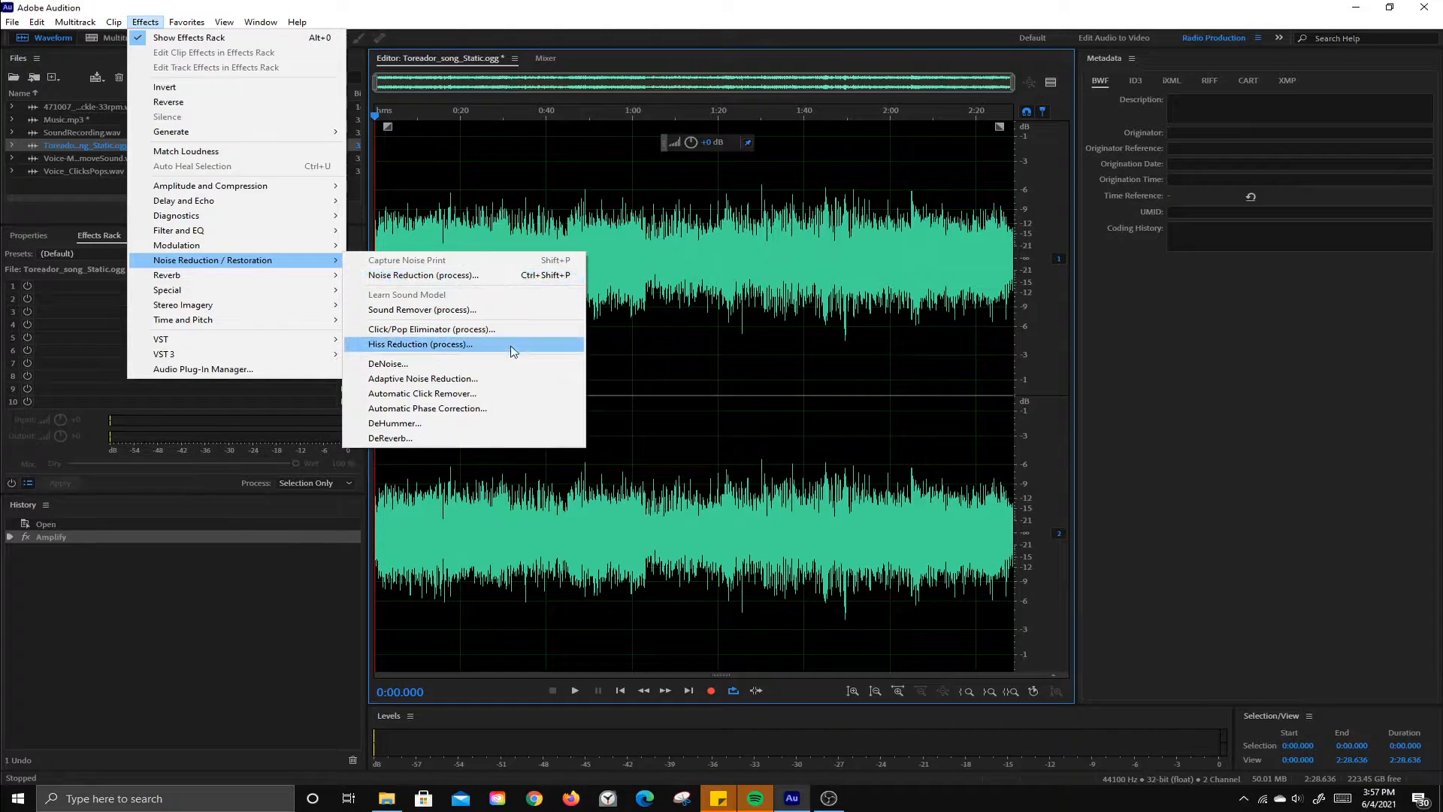
click(414, 310)
click(598, 275)
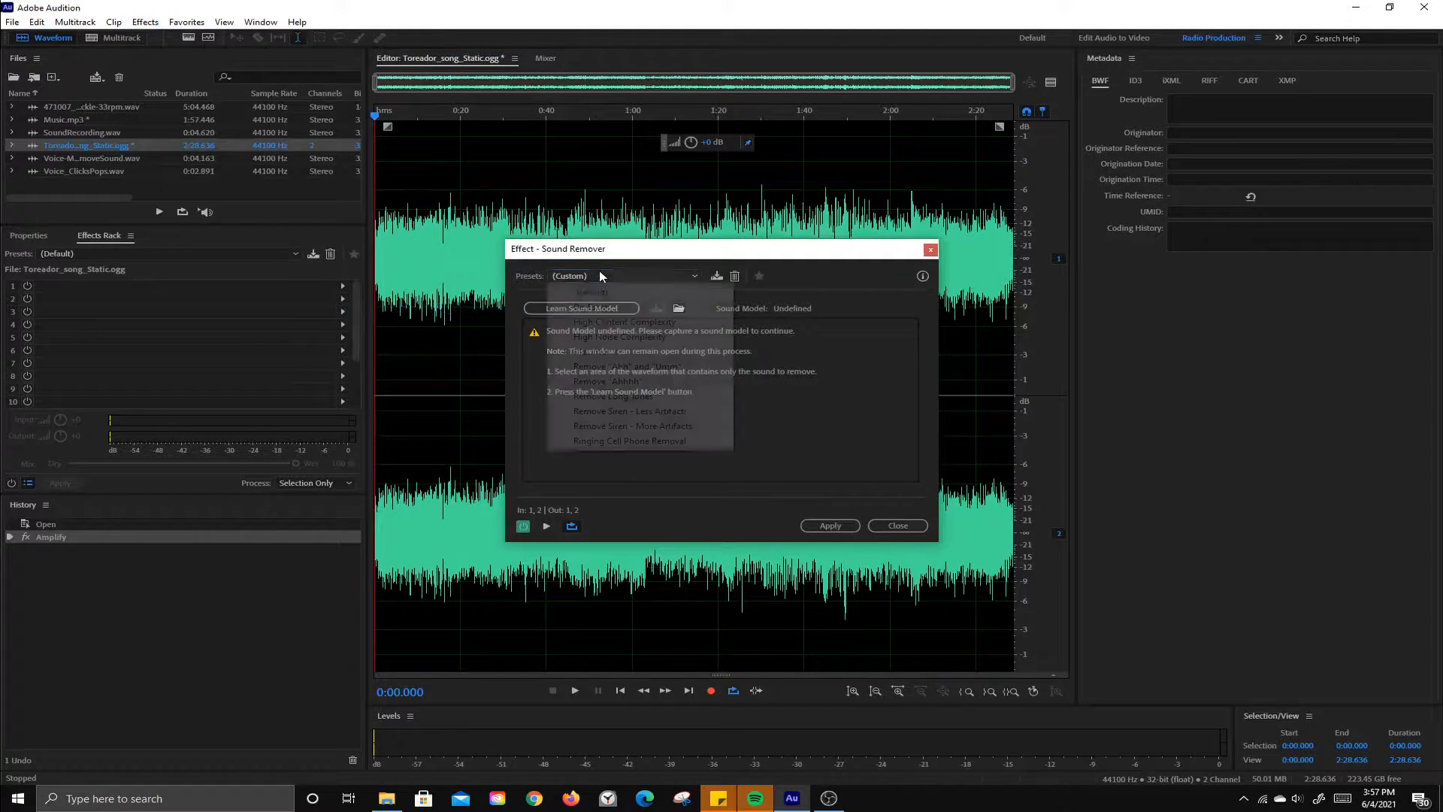
click(601, 275)
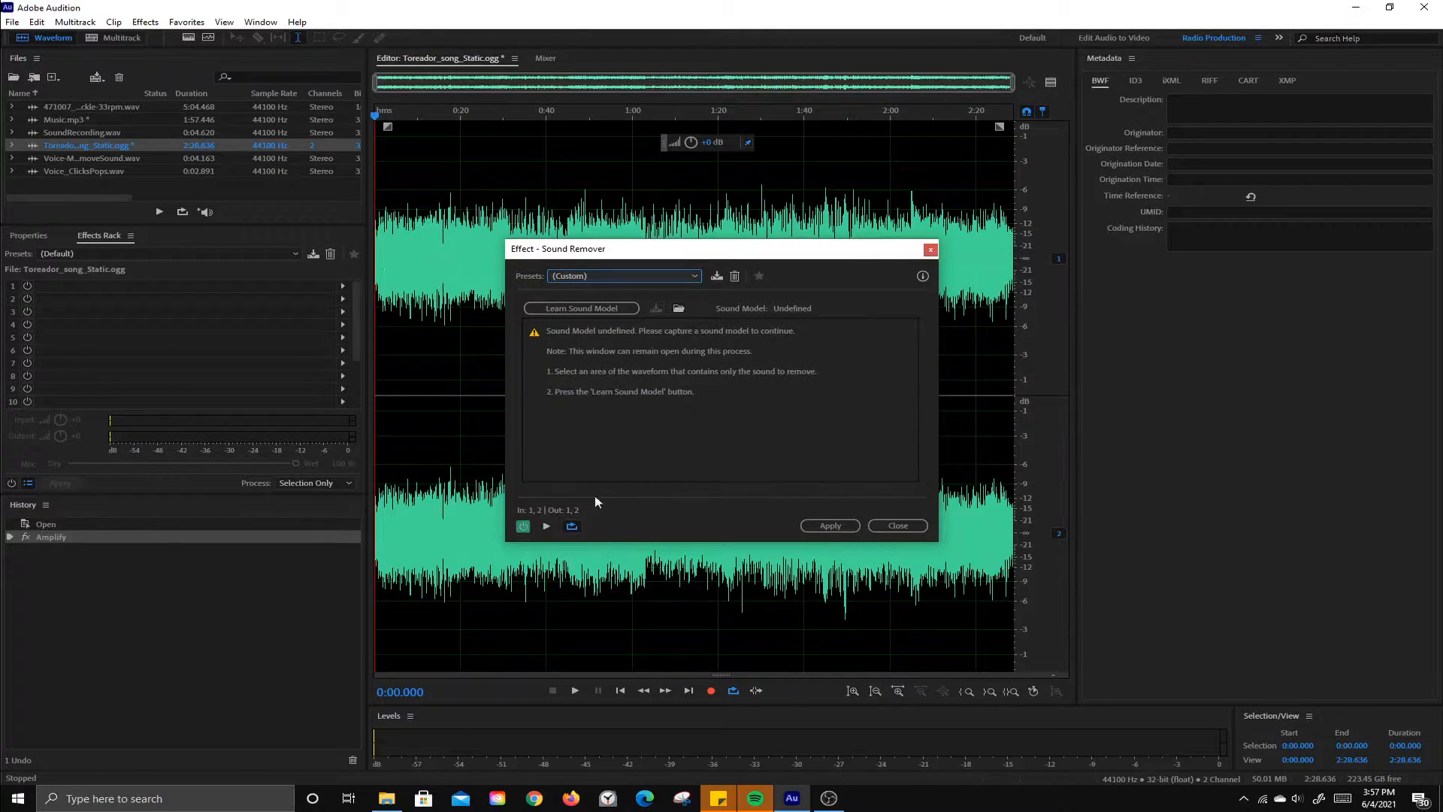
click(546, 526)
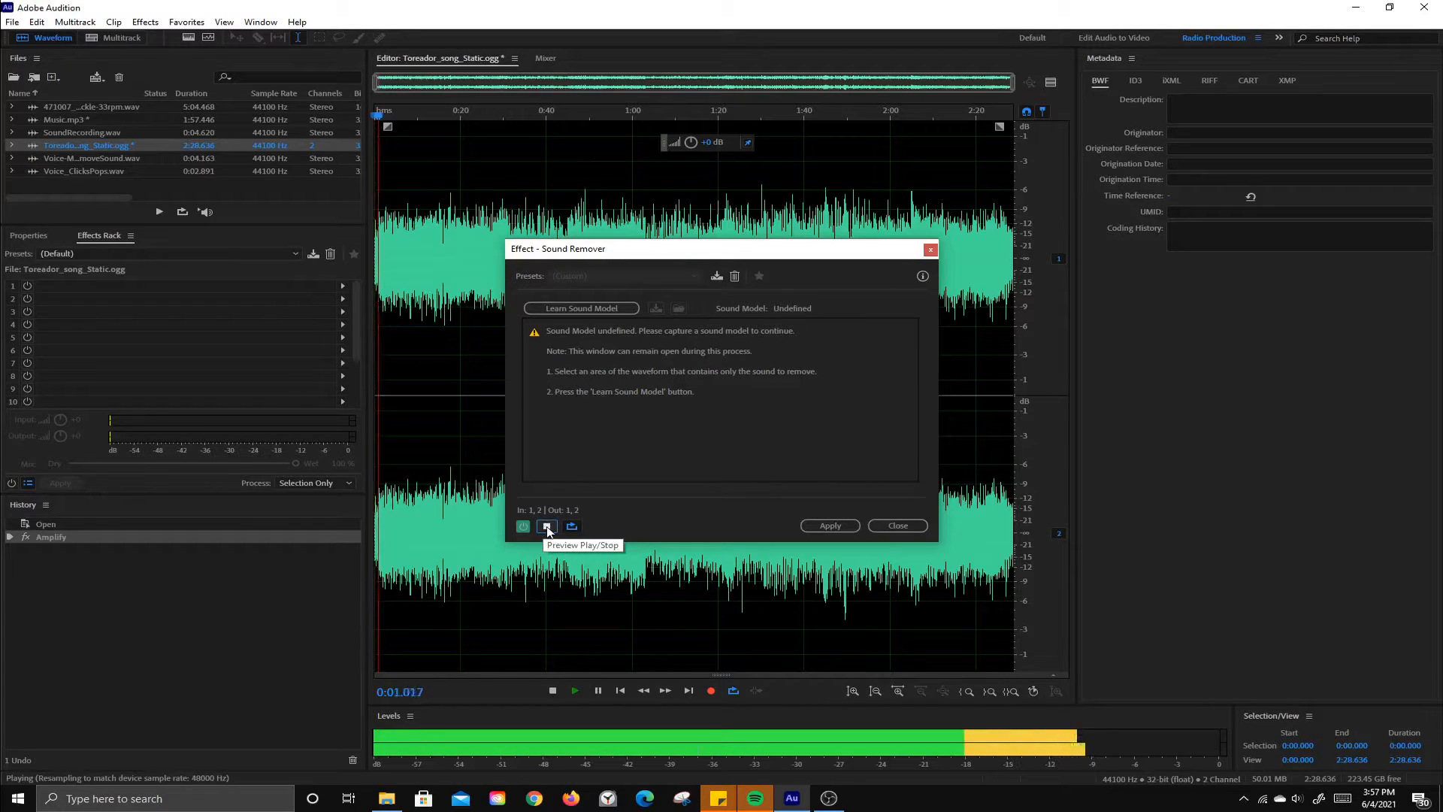
click(546, 526)
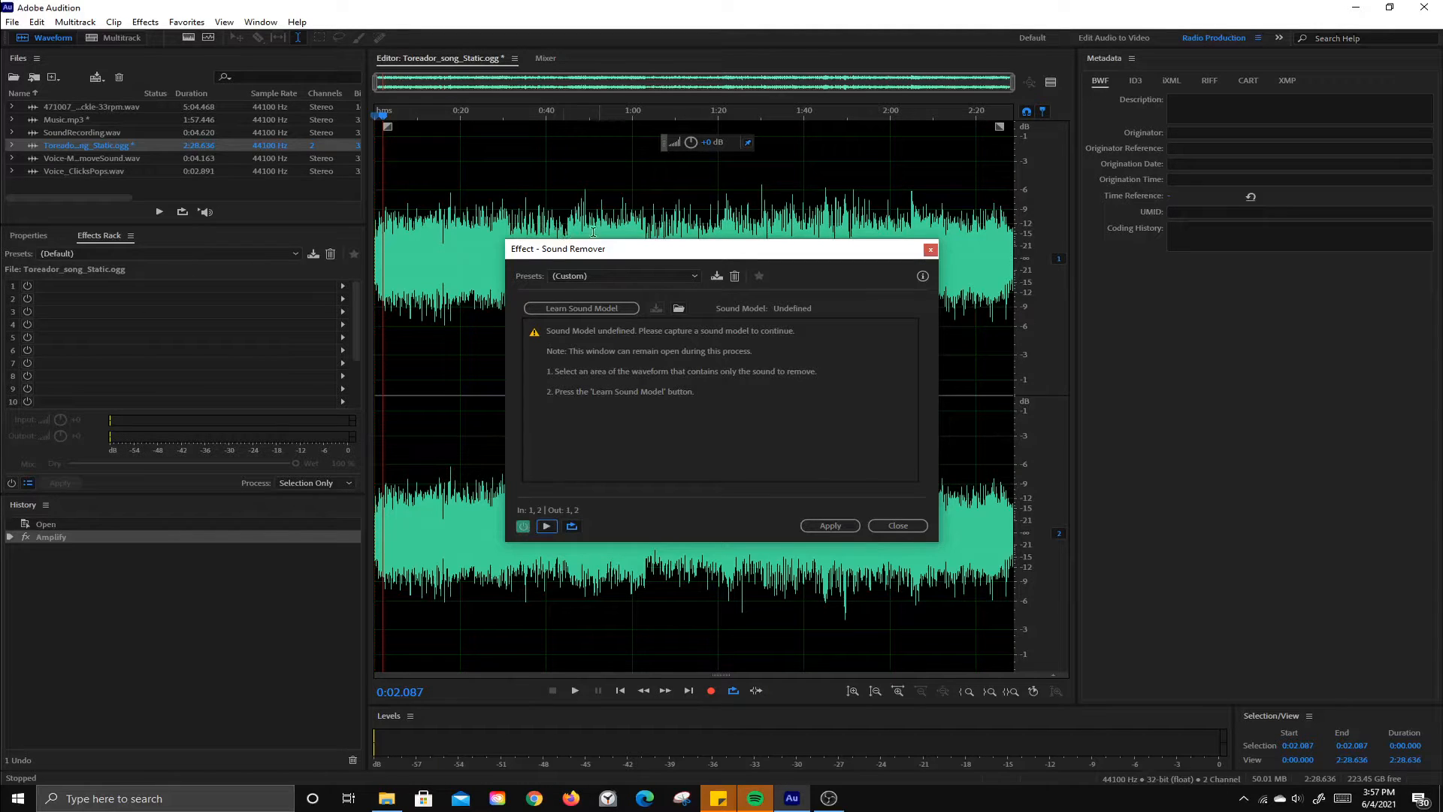
click(898, 525)
Step: Open the DeNoise effect with the Light Noise Reduction preset and compare the preview with the effect on and off
click(150, 23)
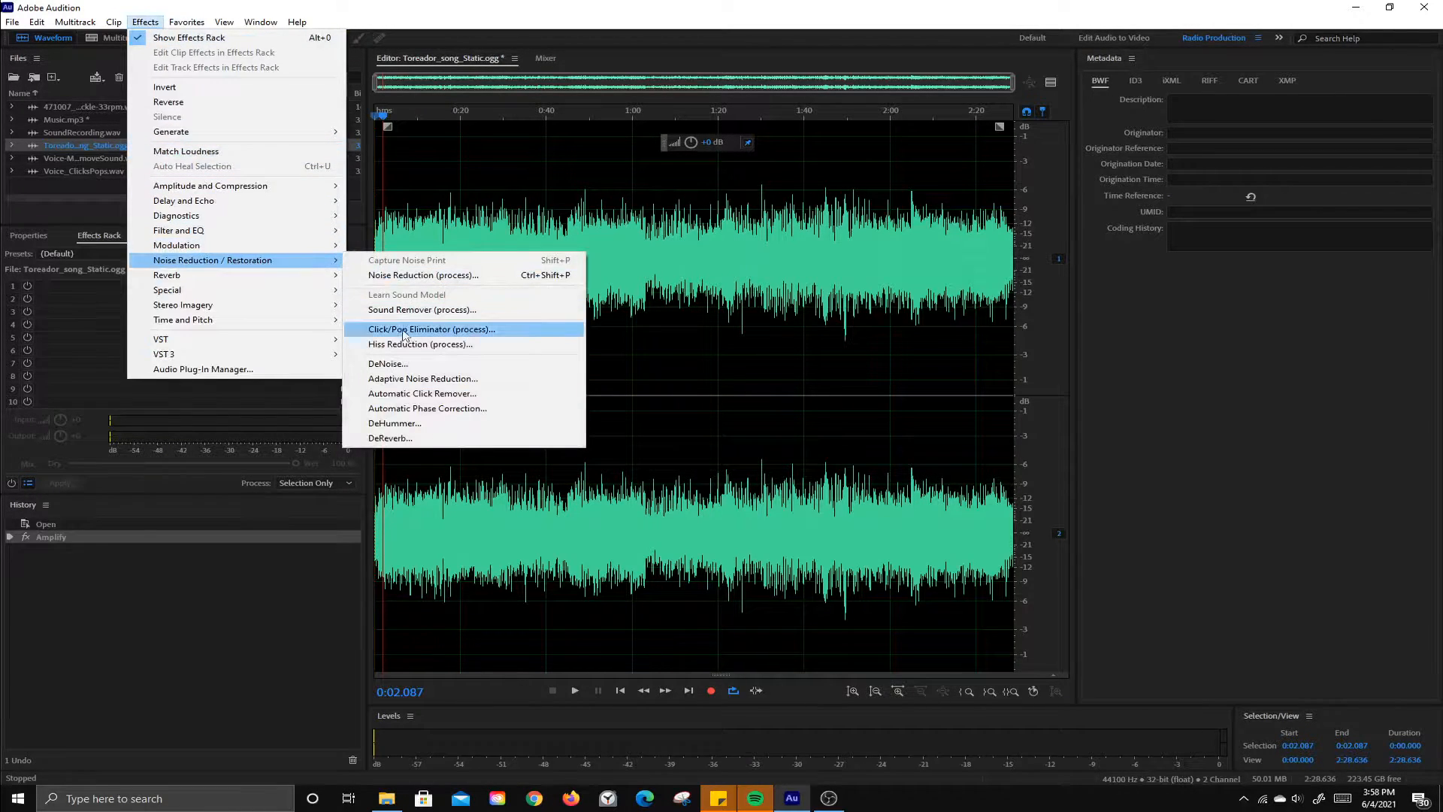
click(387, 364)
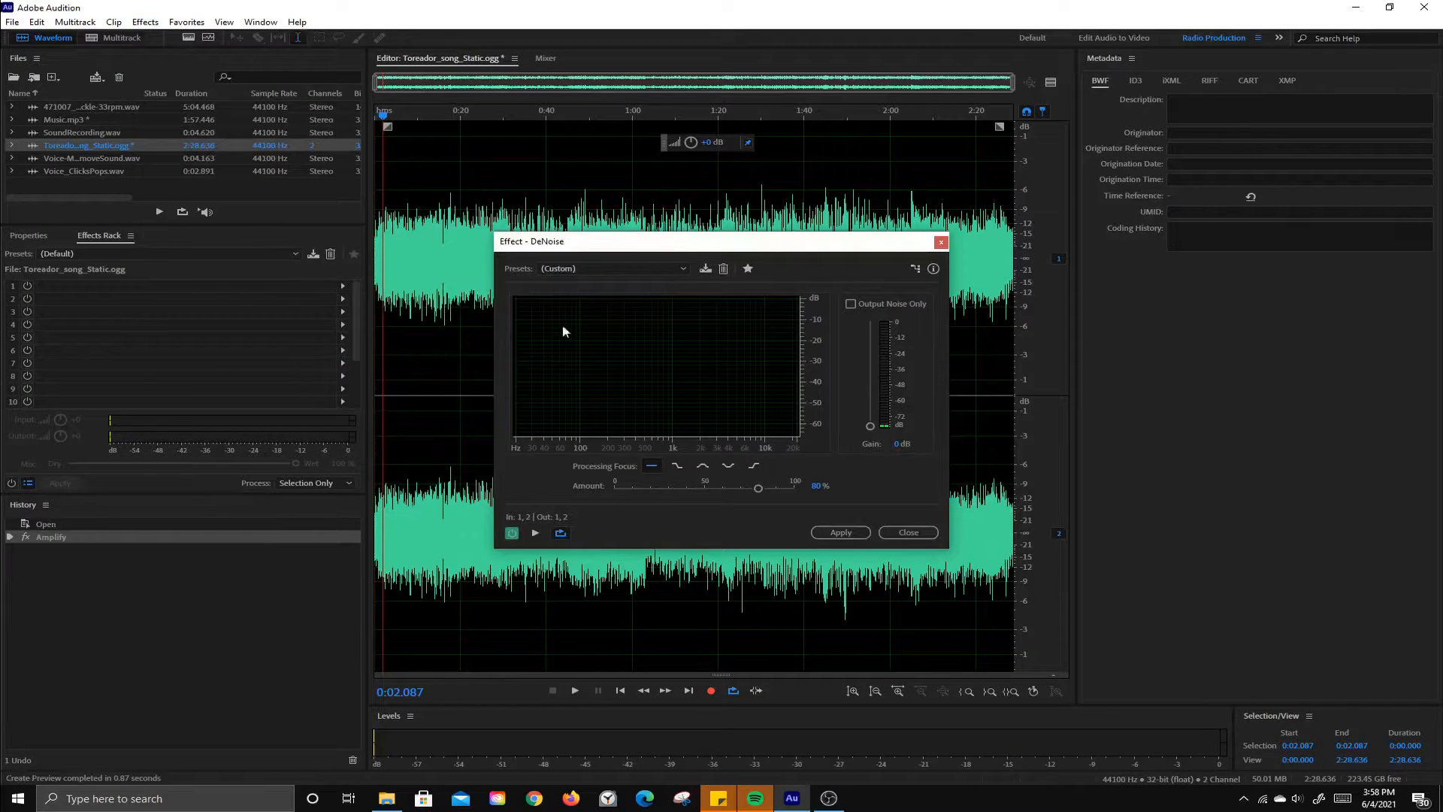
click(583, 271)
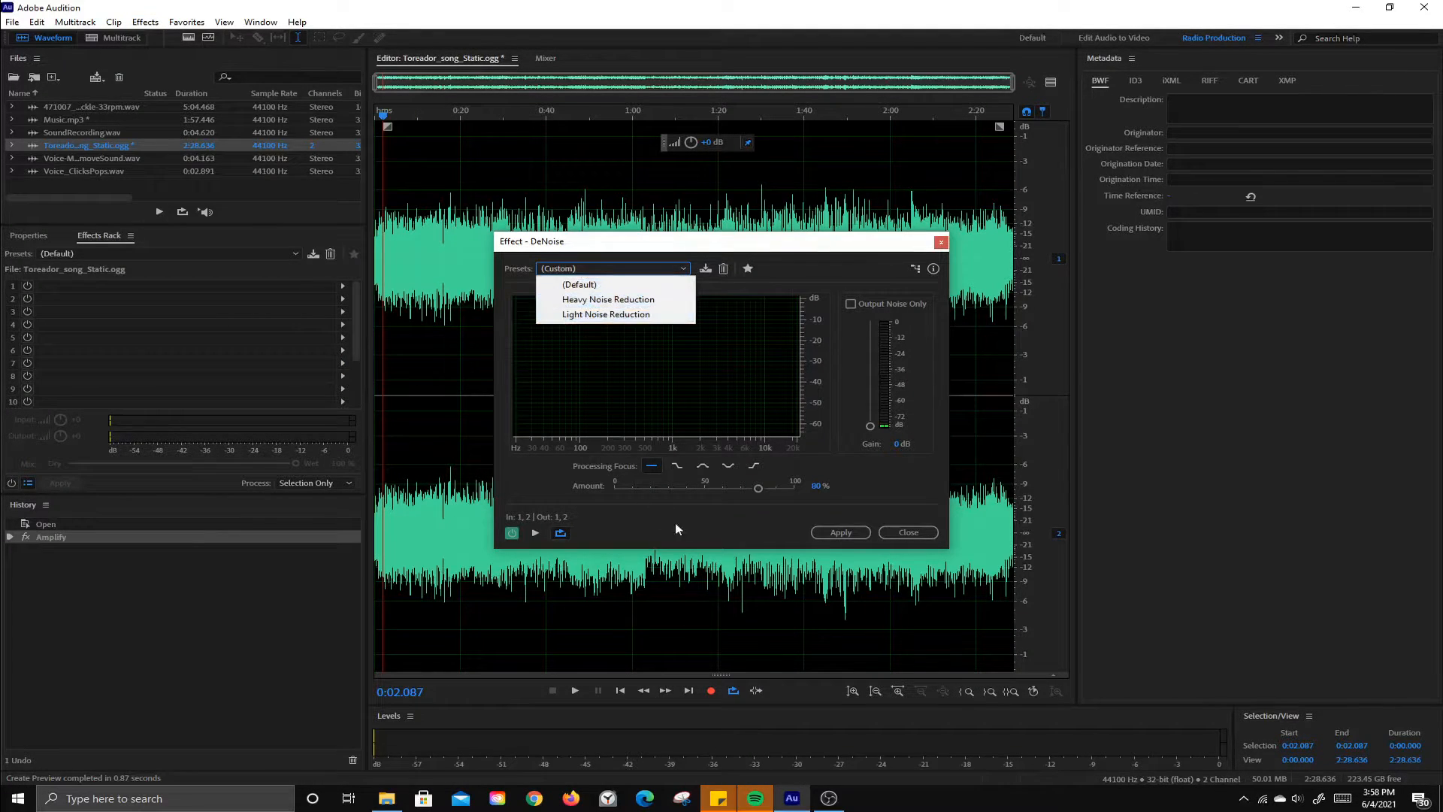
click(605, 314)
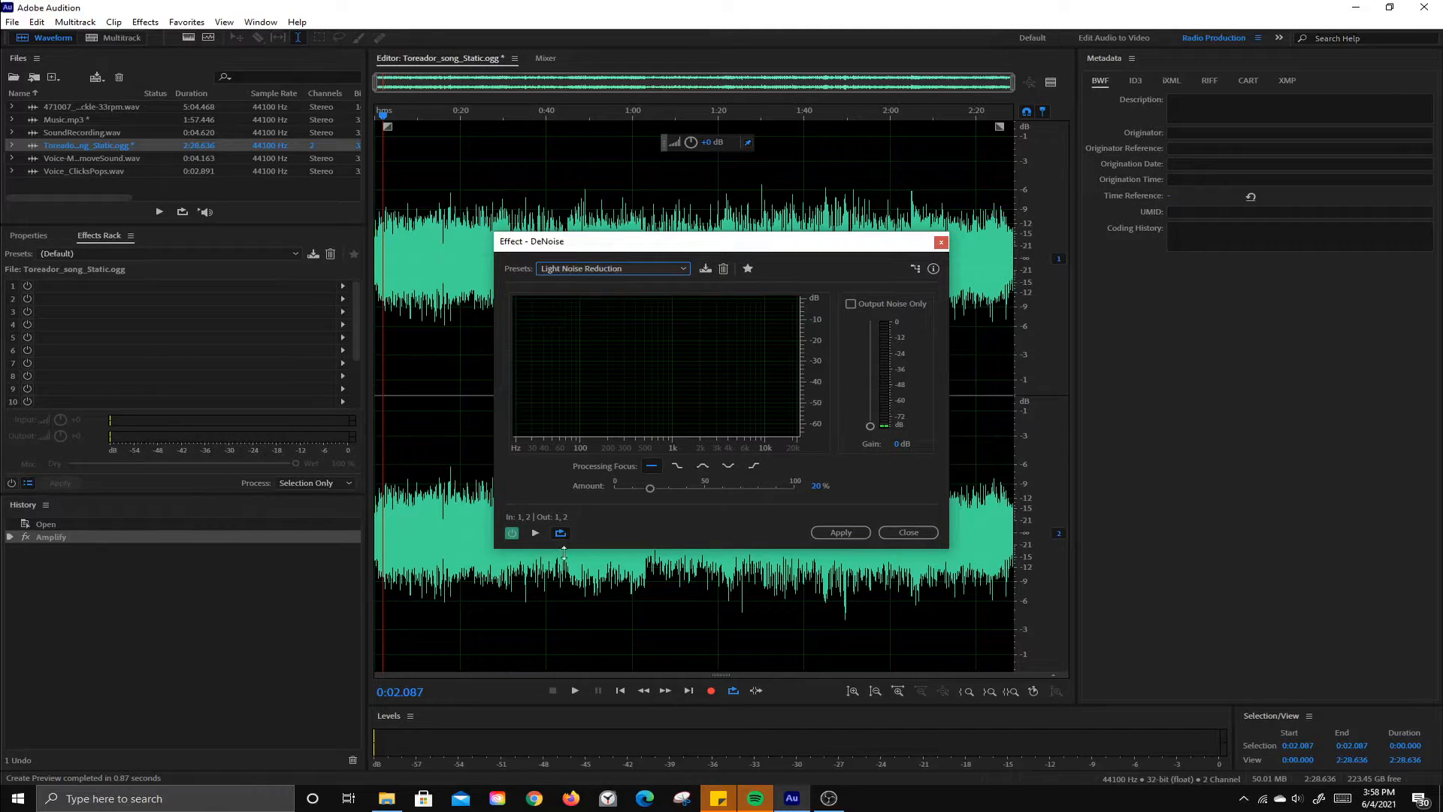
click(535, 532)
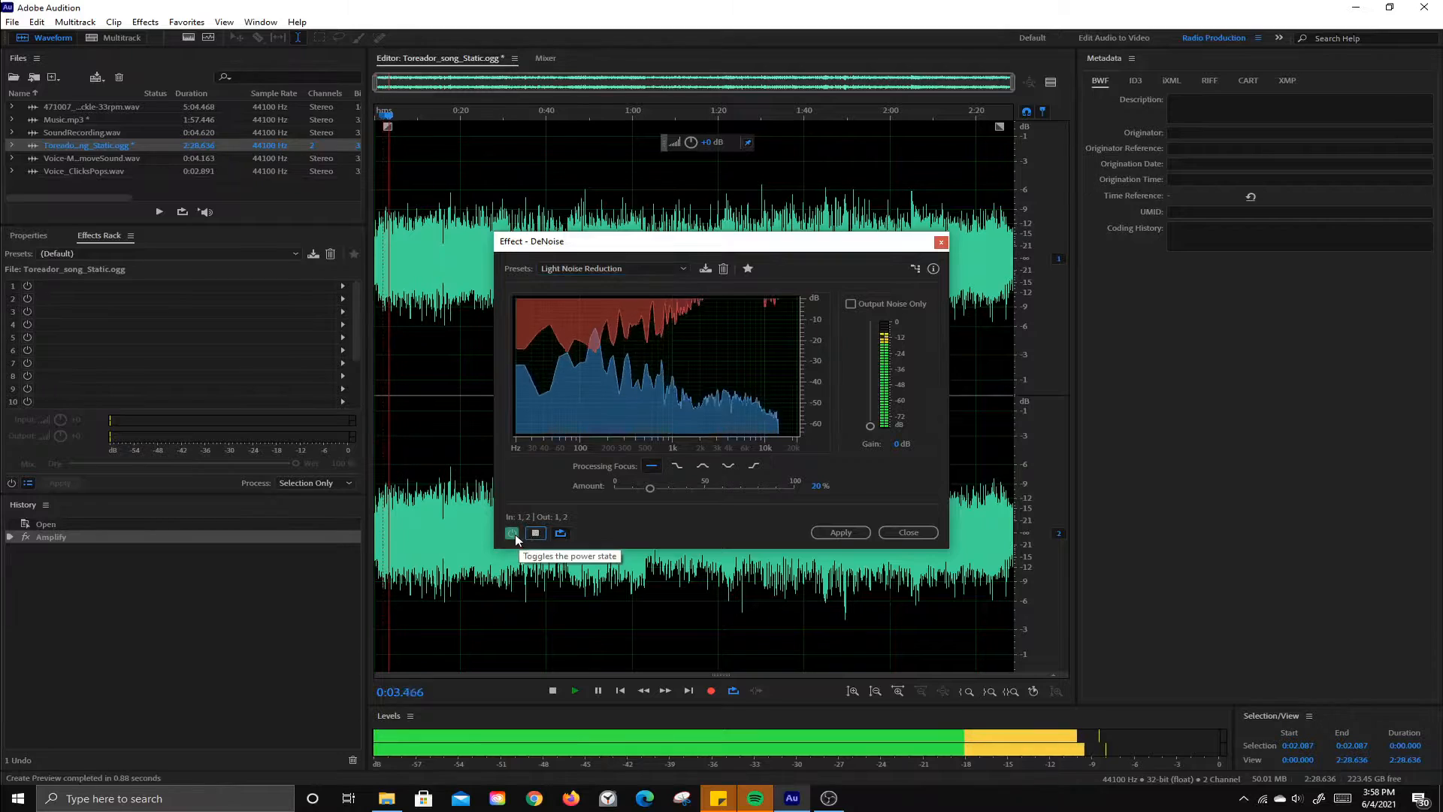
click(514, 534)
click(514, 534)
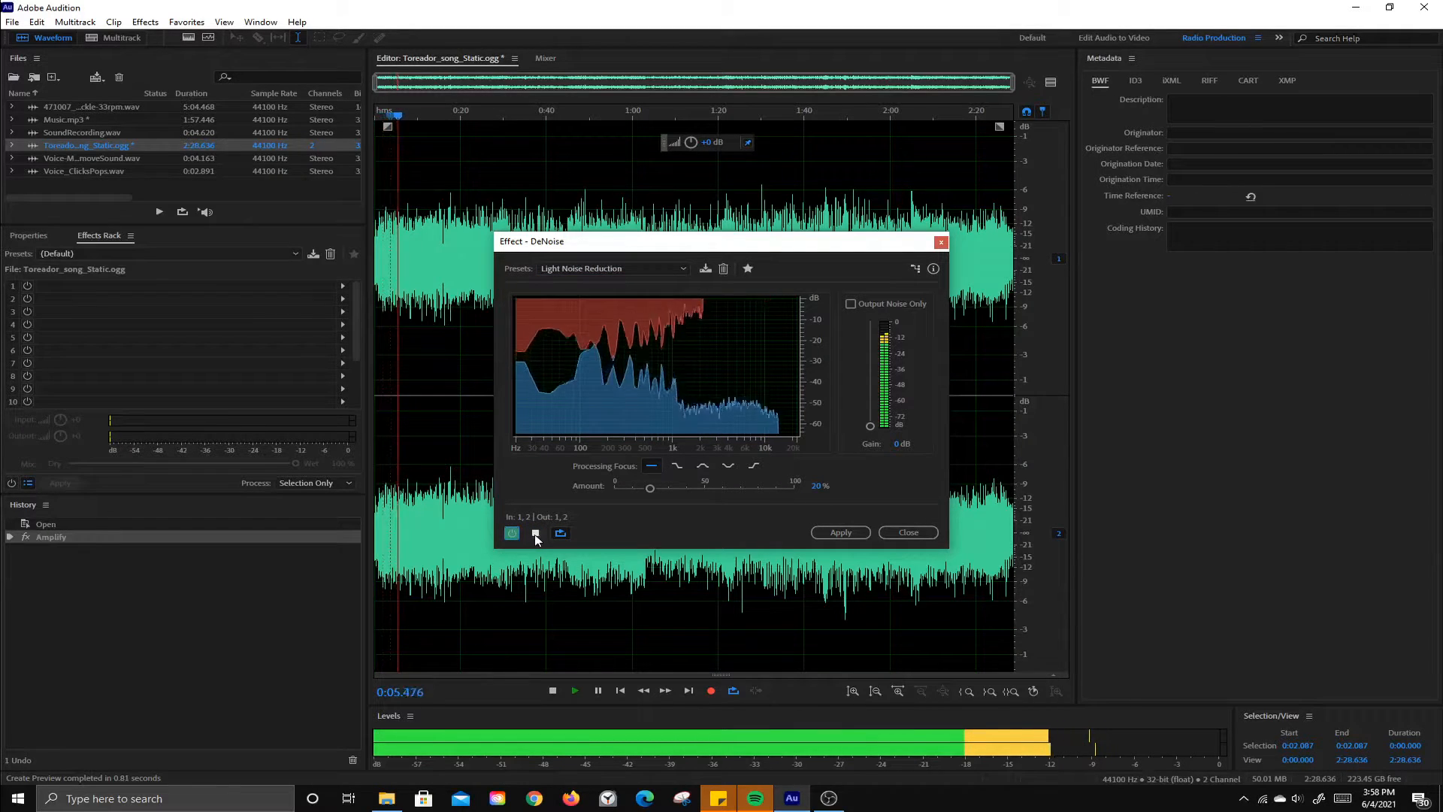
click(535, 533)
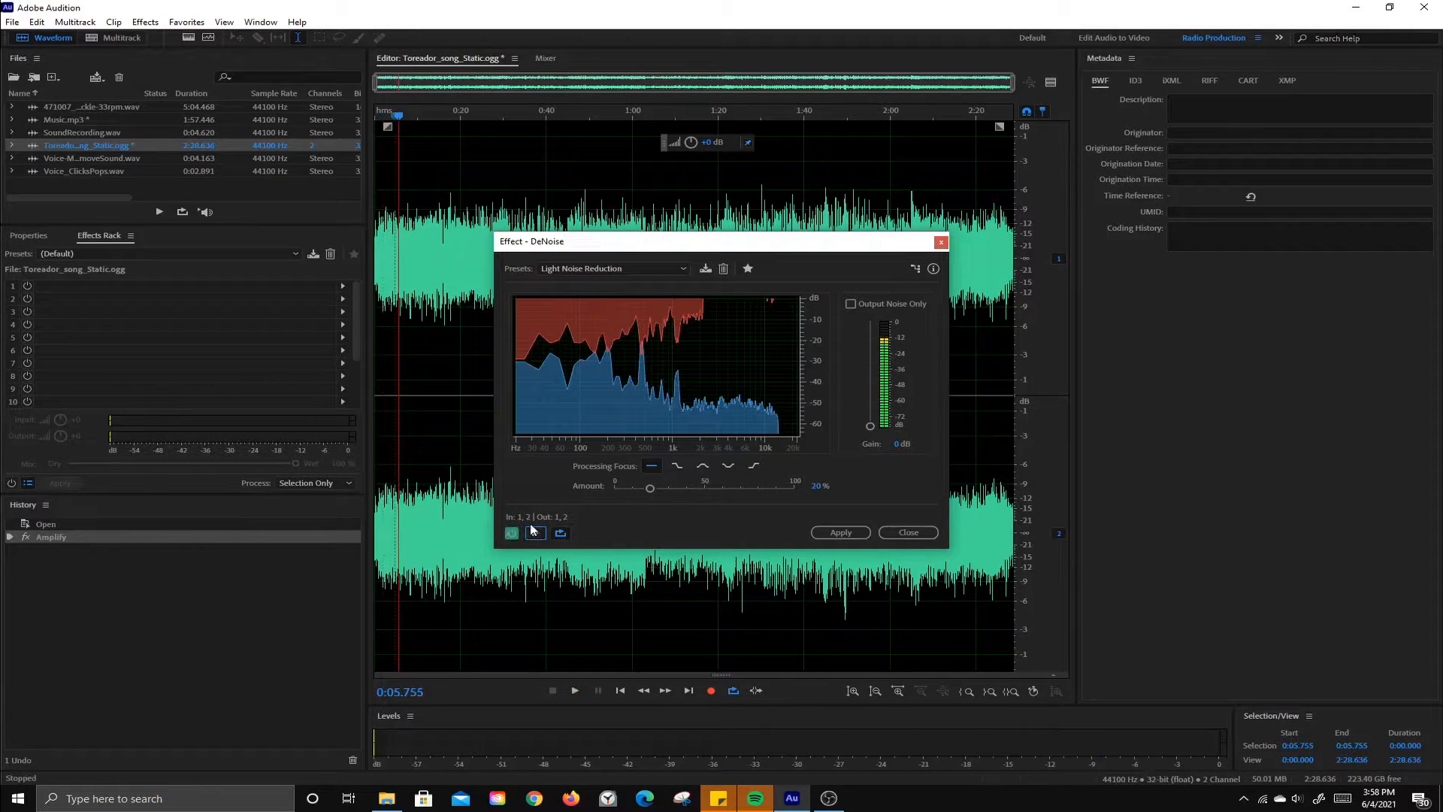
click(511, 534)
Step: Switch DeNoise to the Heavy Noise Reduction preset and preview the song
click(597, 272)
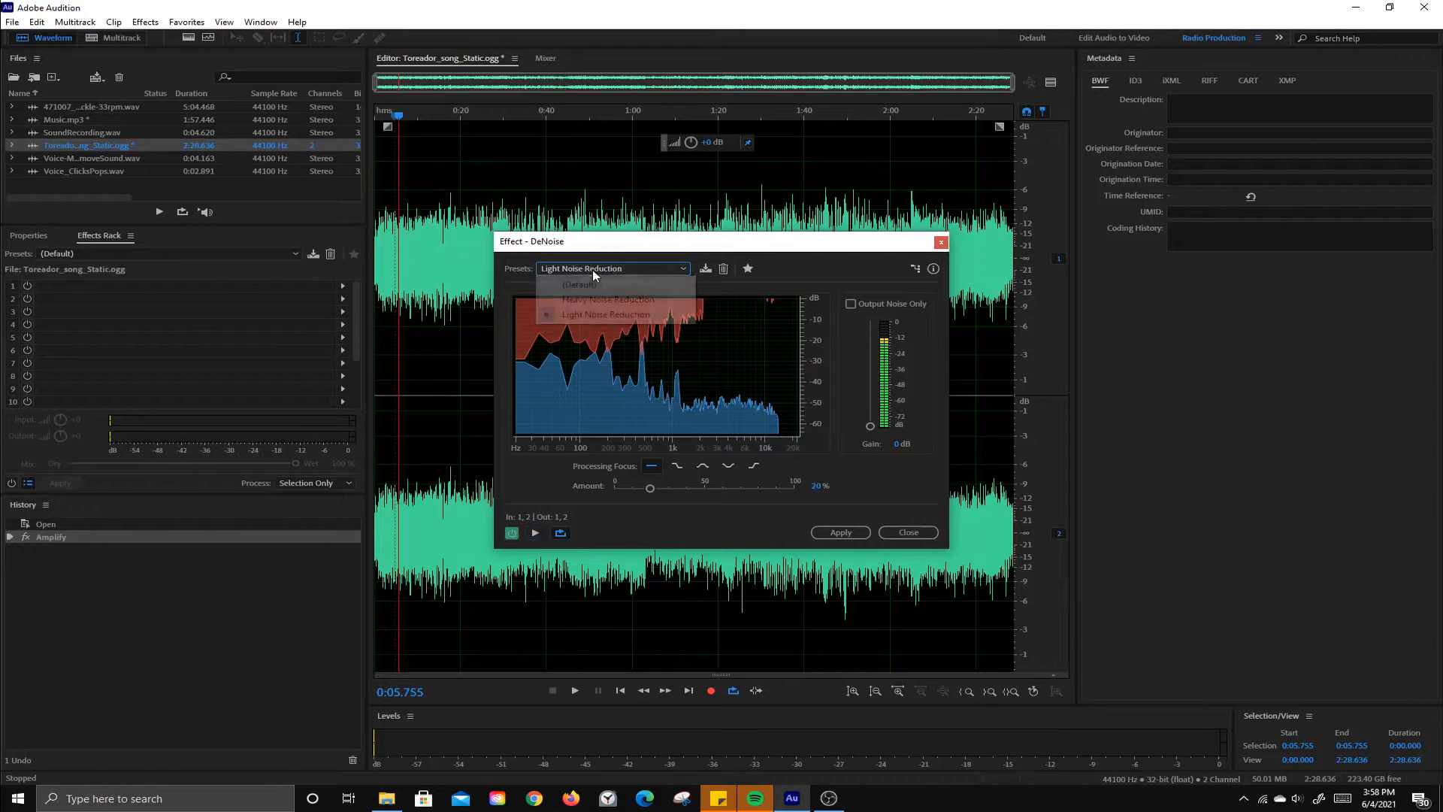
click(595, 300)
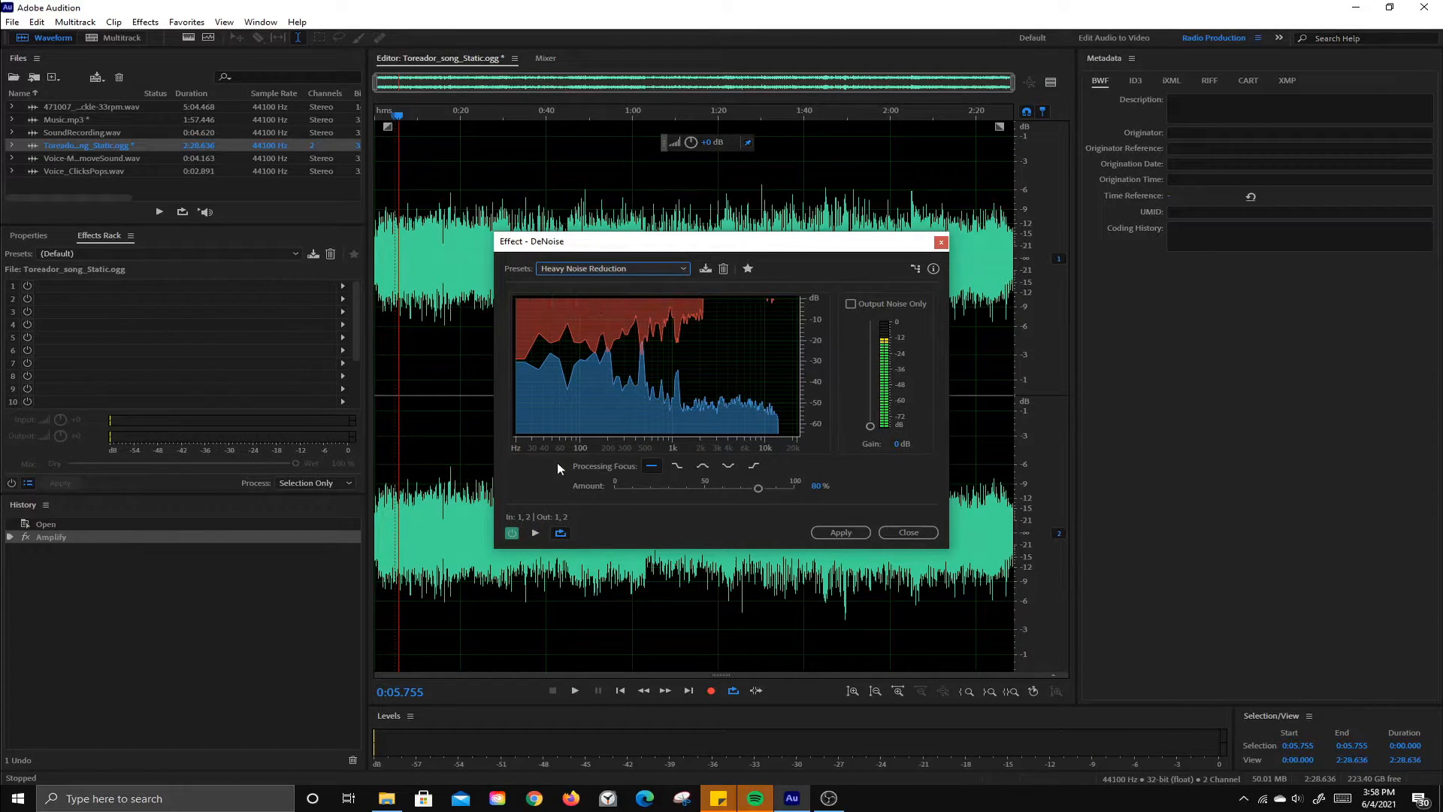
click(537, 533)
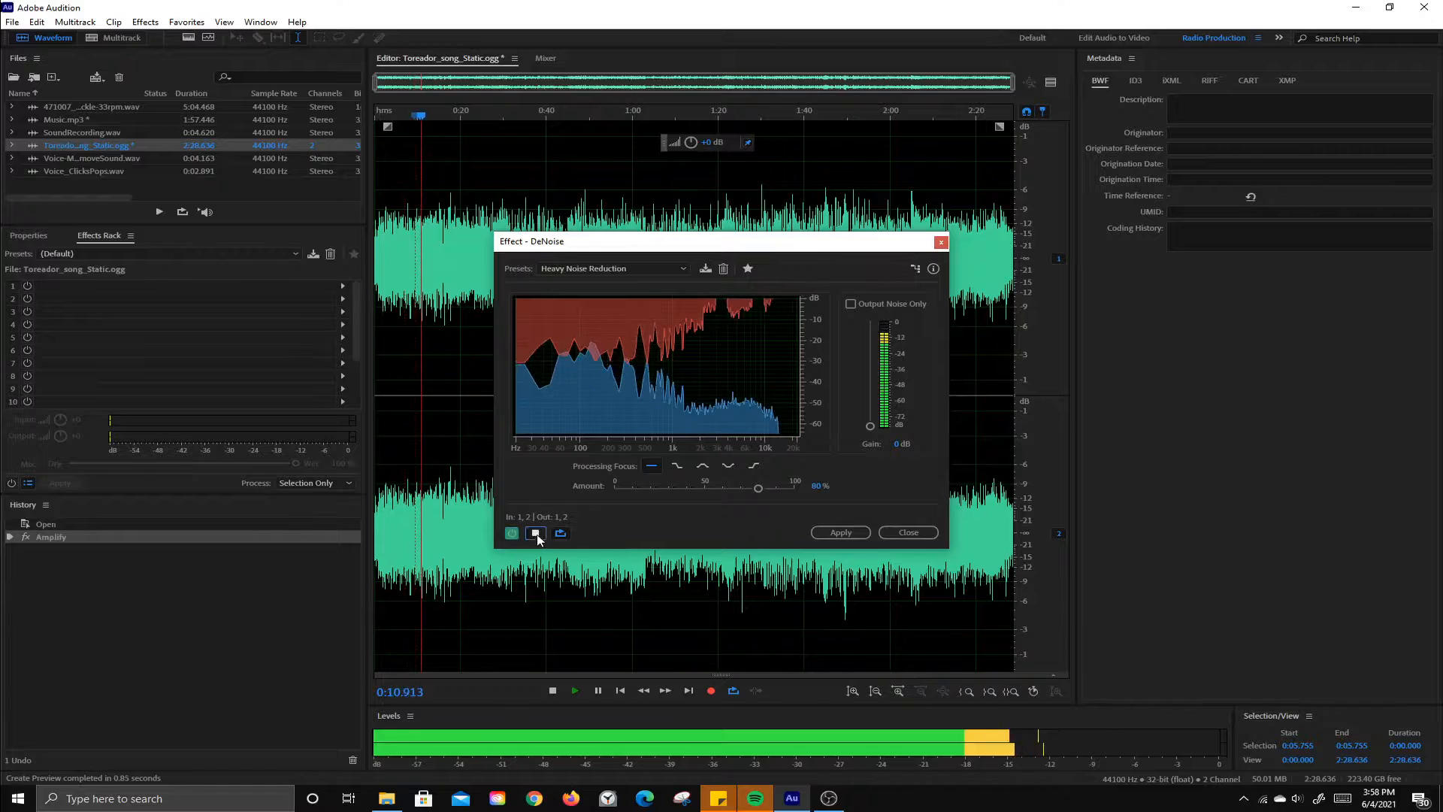
click(535, 533)
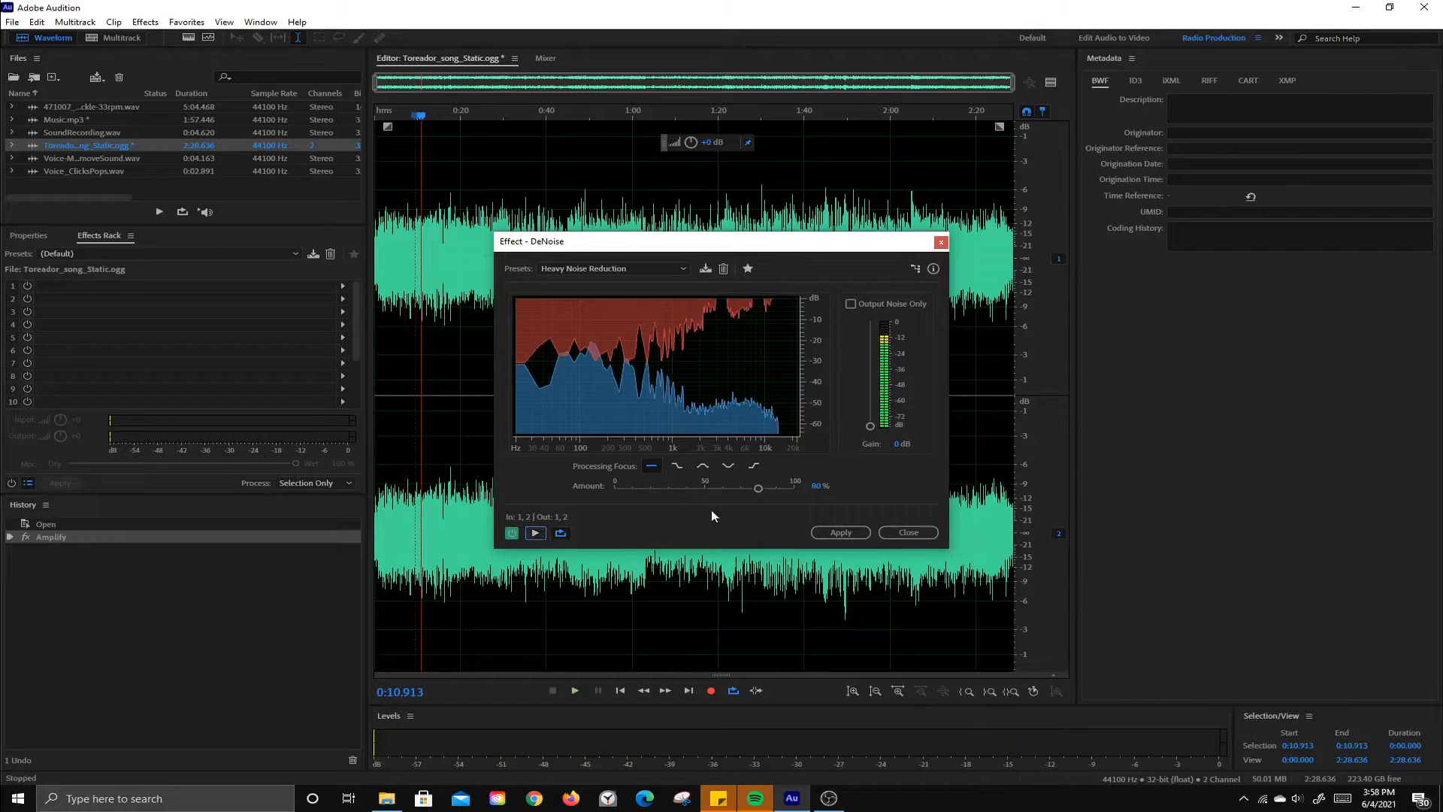
Step: Raise the DeNoise amount to 100% while previewing, and apply the effect to the song
click(535, 532)
drag(759, 487, 799, 490)
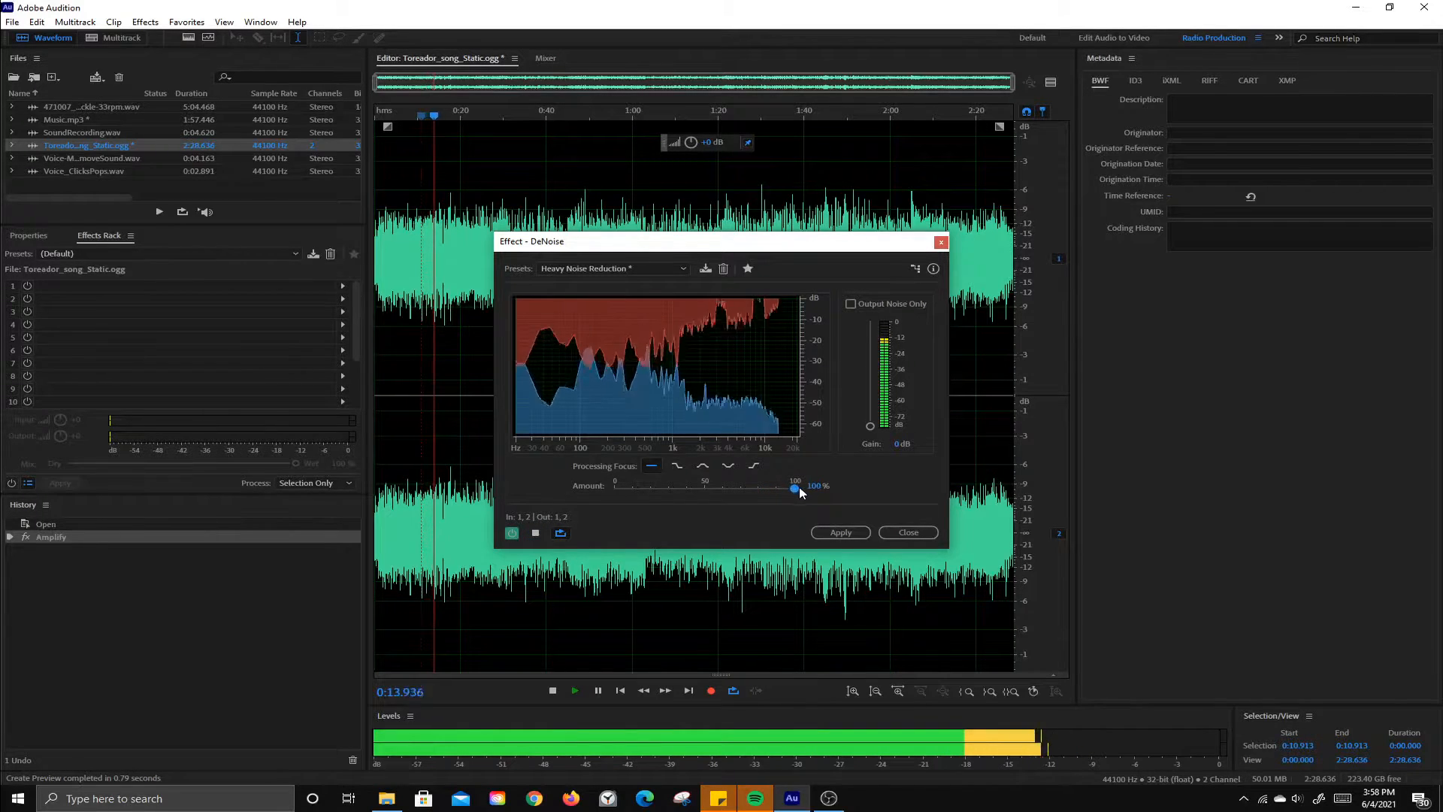
click(535, 533)
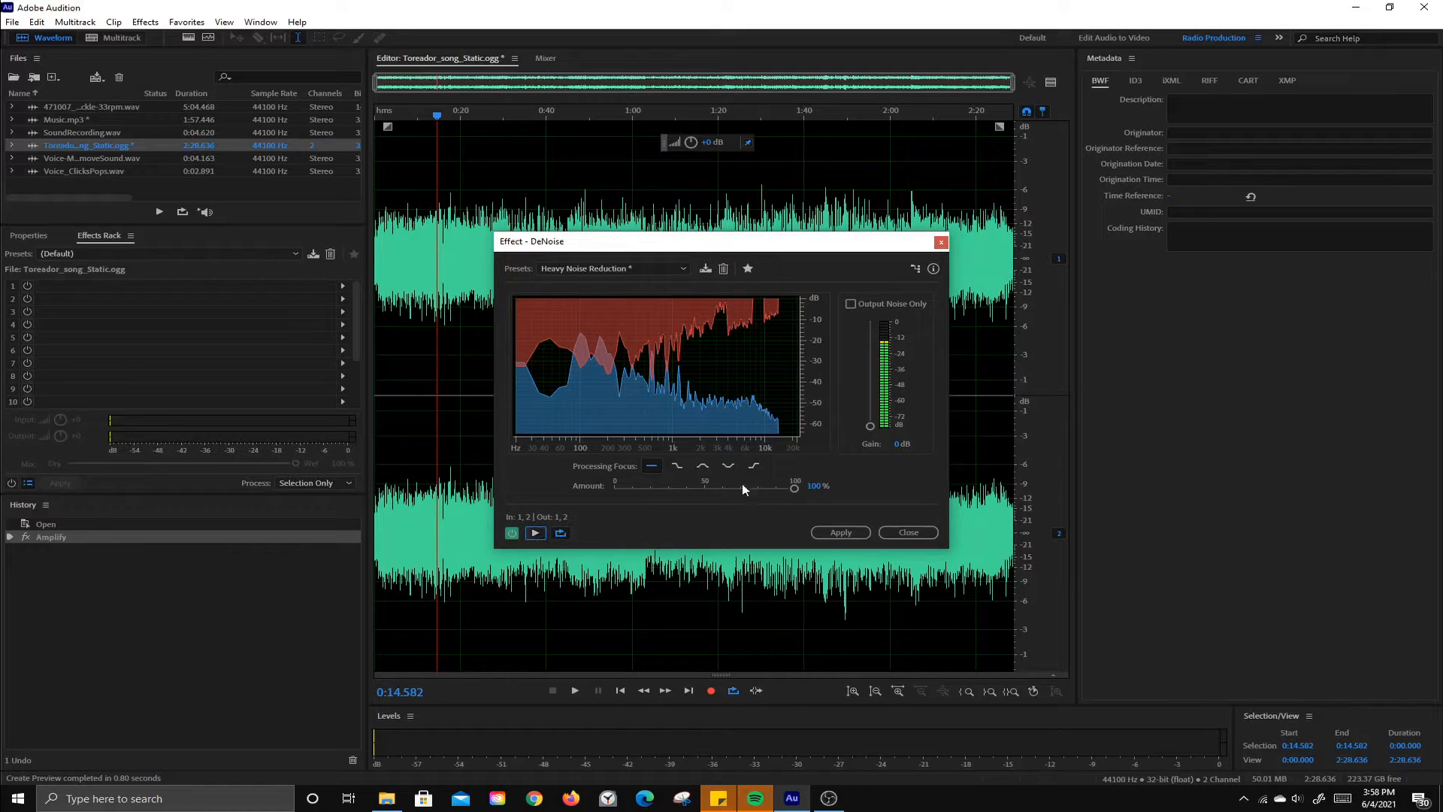
click(839, 532)
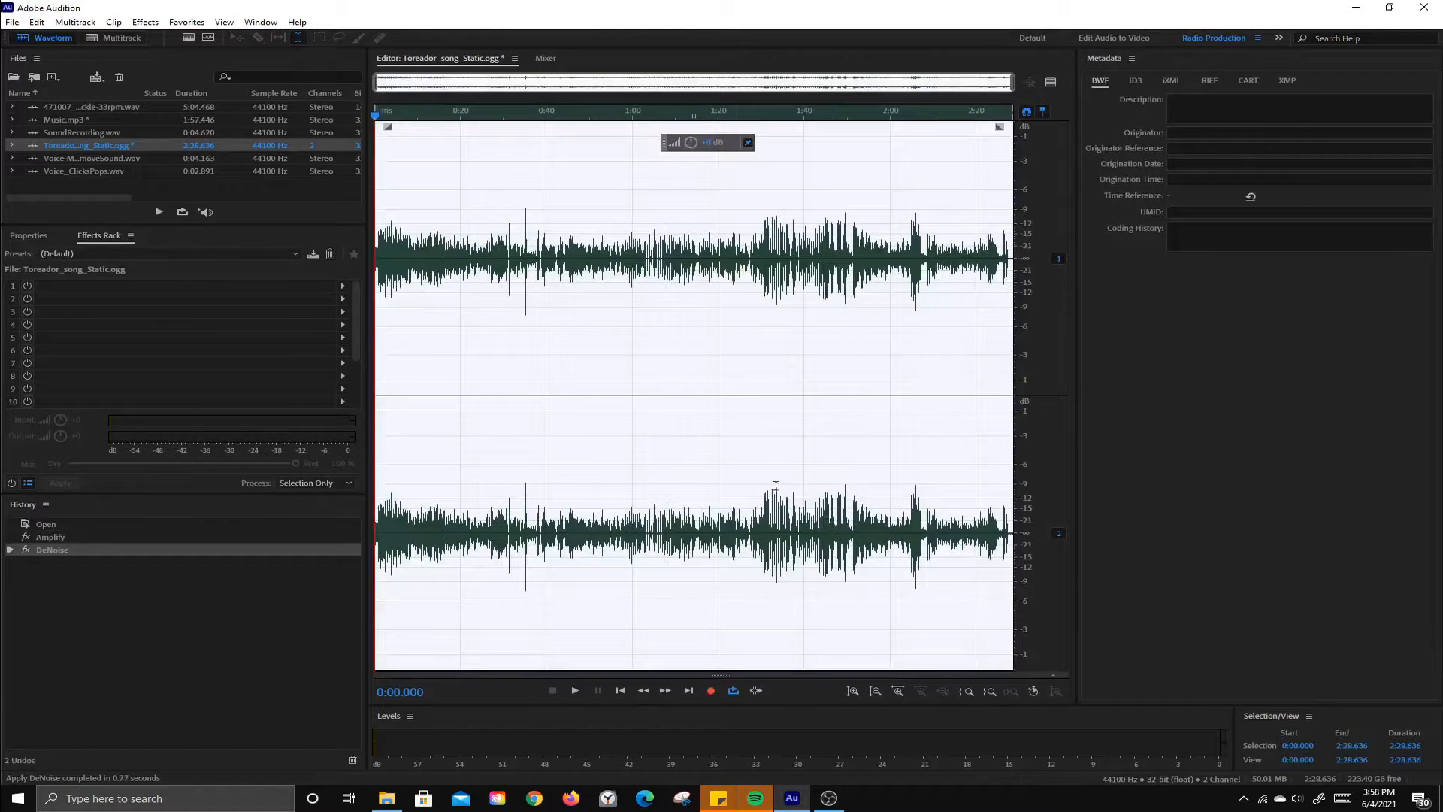
Step: Play back the denoised song briefly, and undo both the DeNoise and the Amplify edits
key(space)
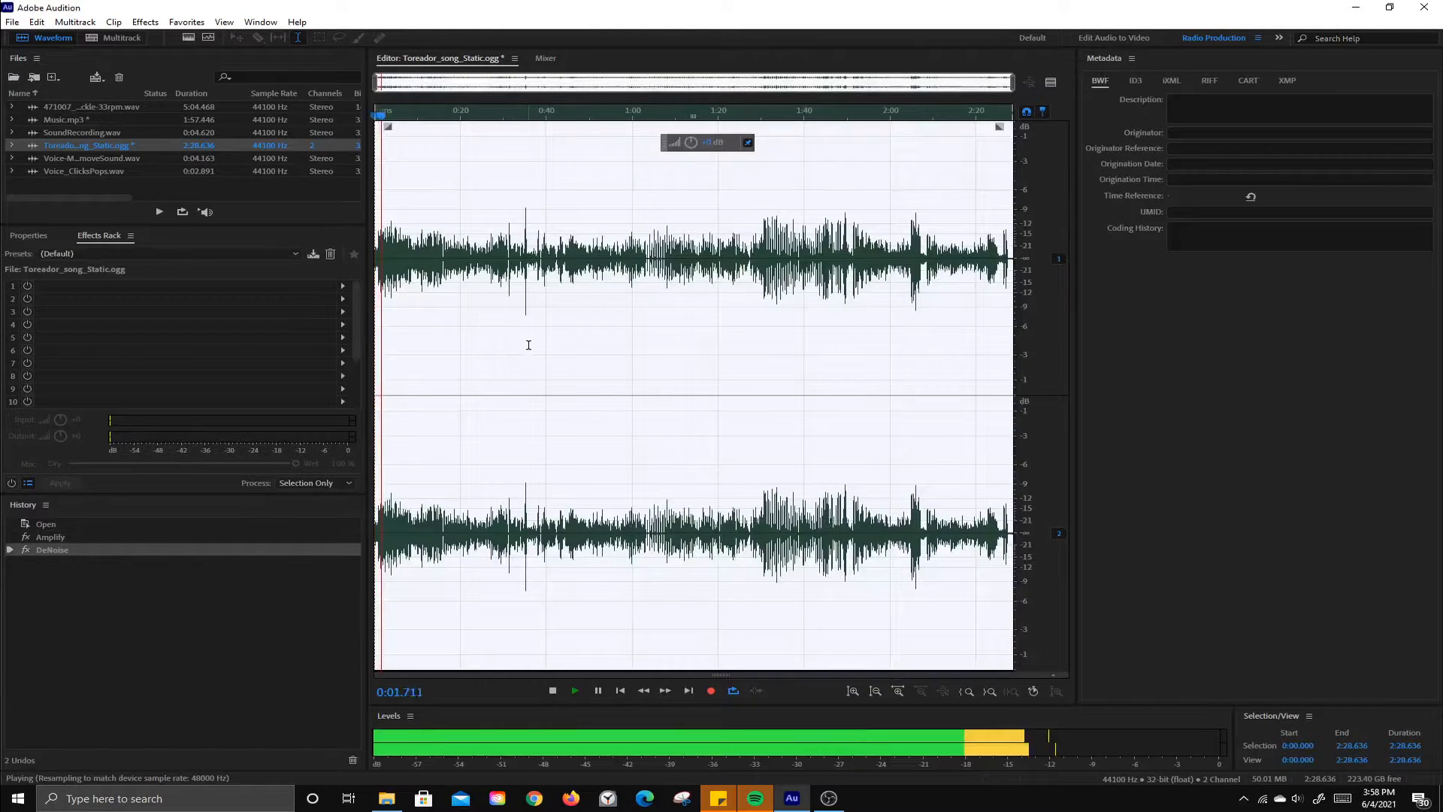
key(space)
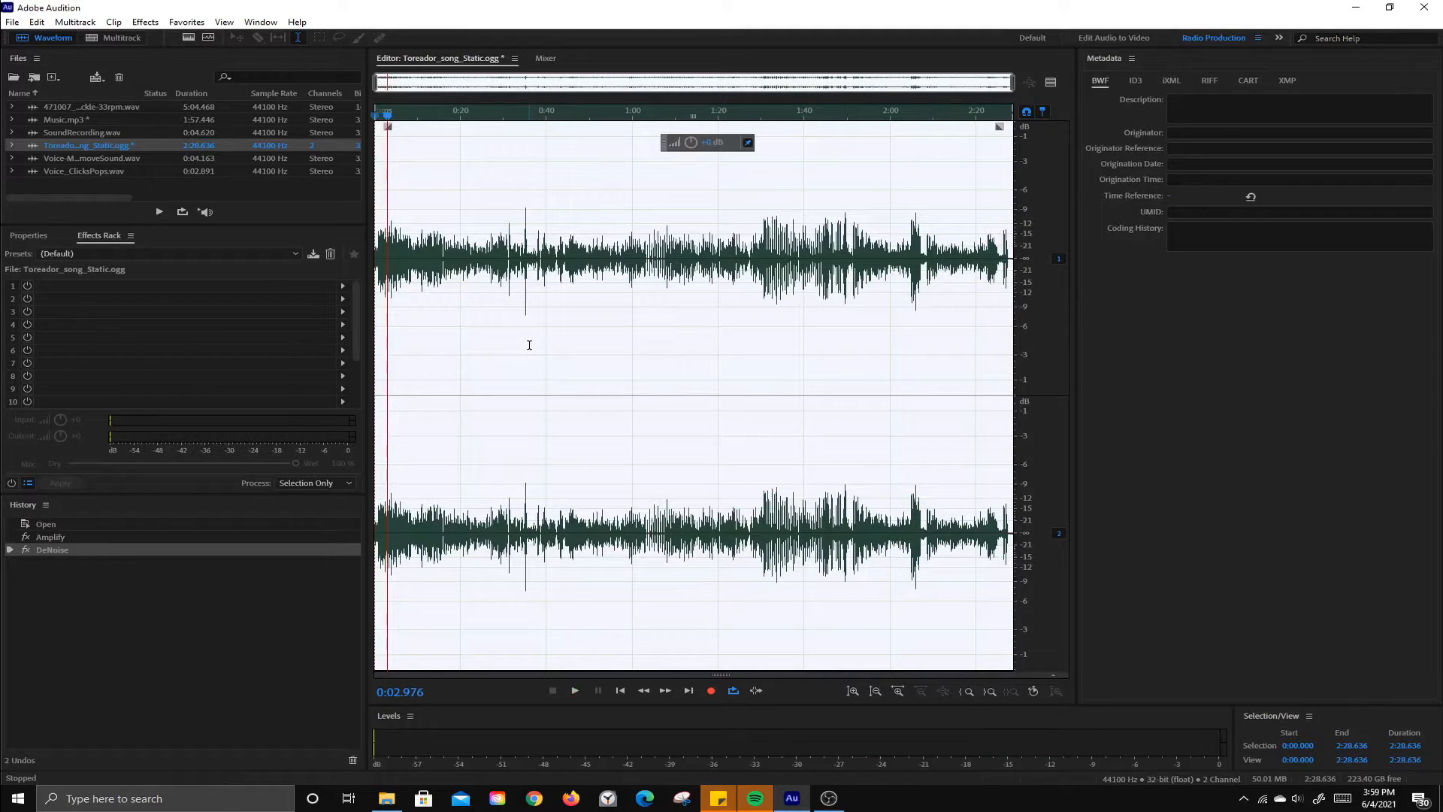
key(ctrl+z)
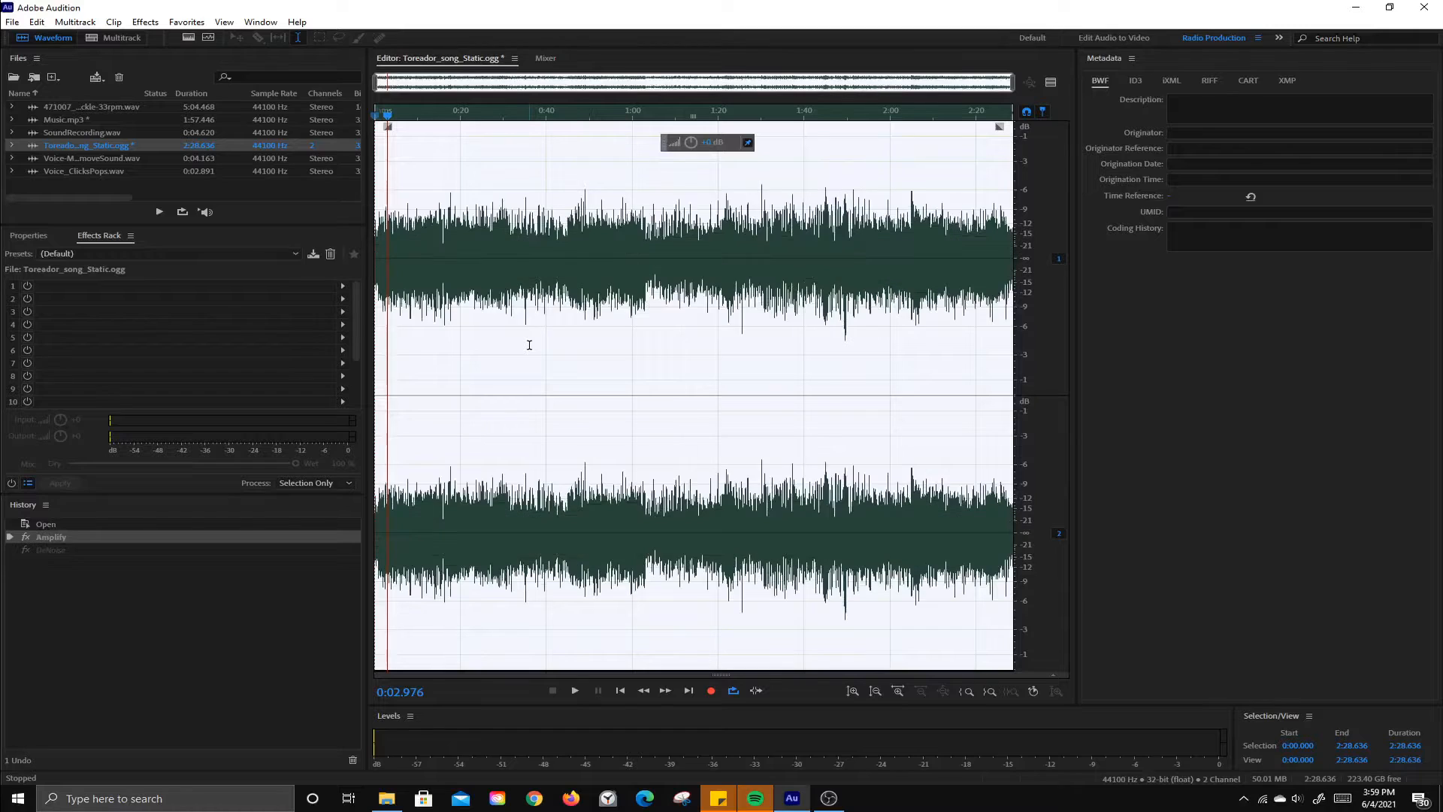
key(ctrl+z)
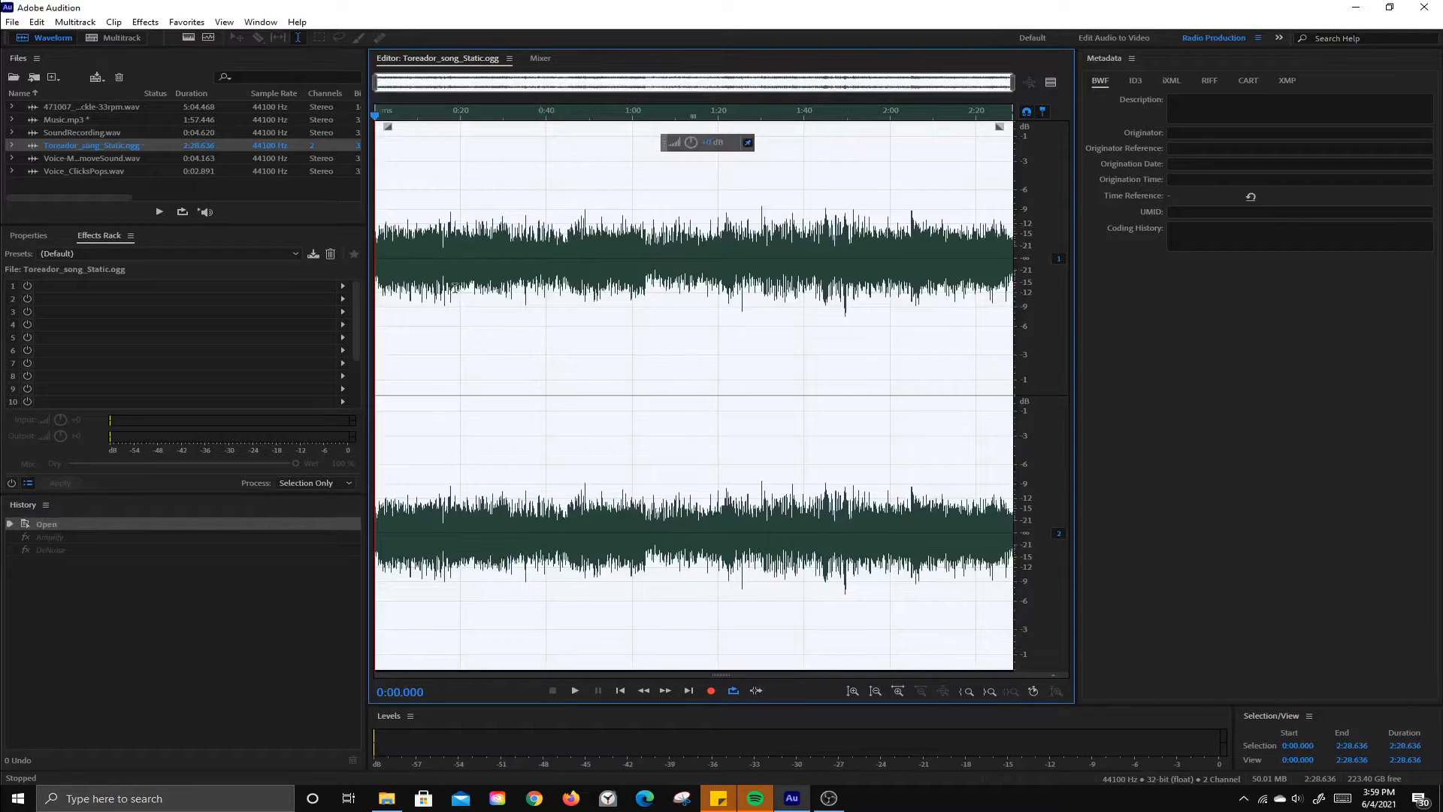
Step: Clear the waveform selection and return the playhead to the start of the song
click(488, 265)
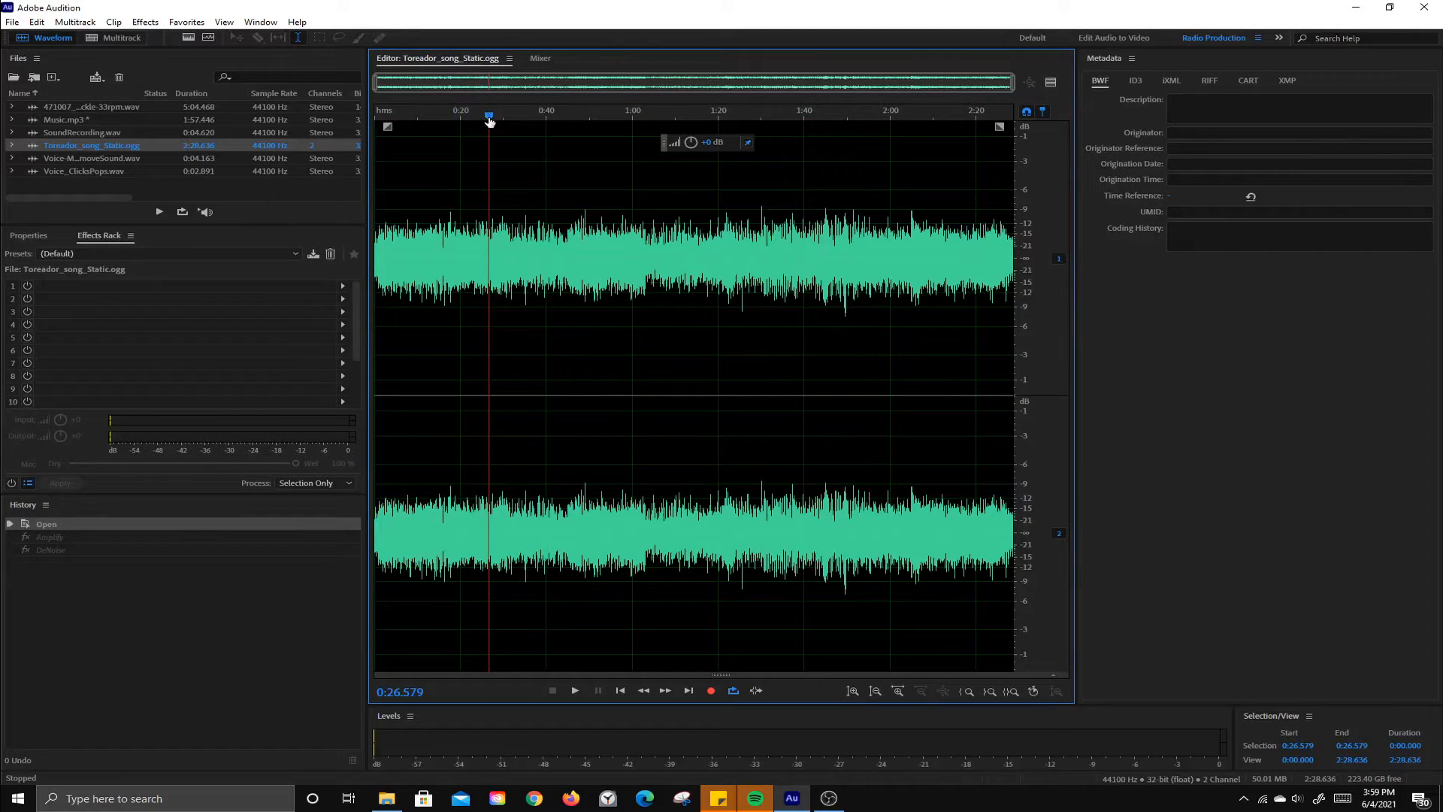
drag(489, 115, 366, 127)
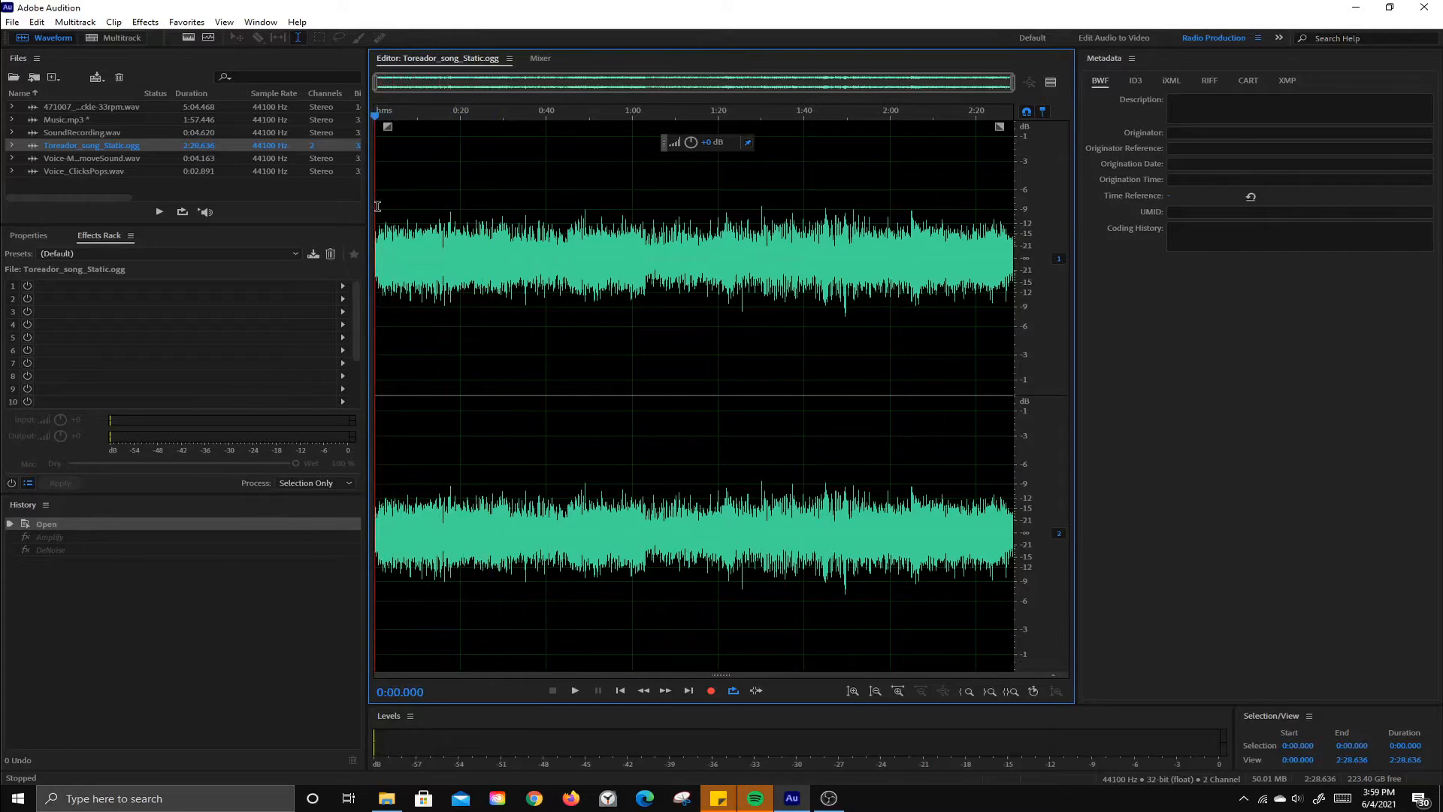
Step: Play the opening of the song to find the static-only part, and select it from 0:00.000 to about 0:00.637
scroll(377, 206, up, 5)
scroll(400, 108, up, 3)
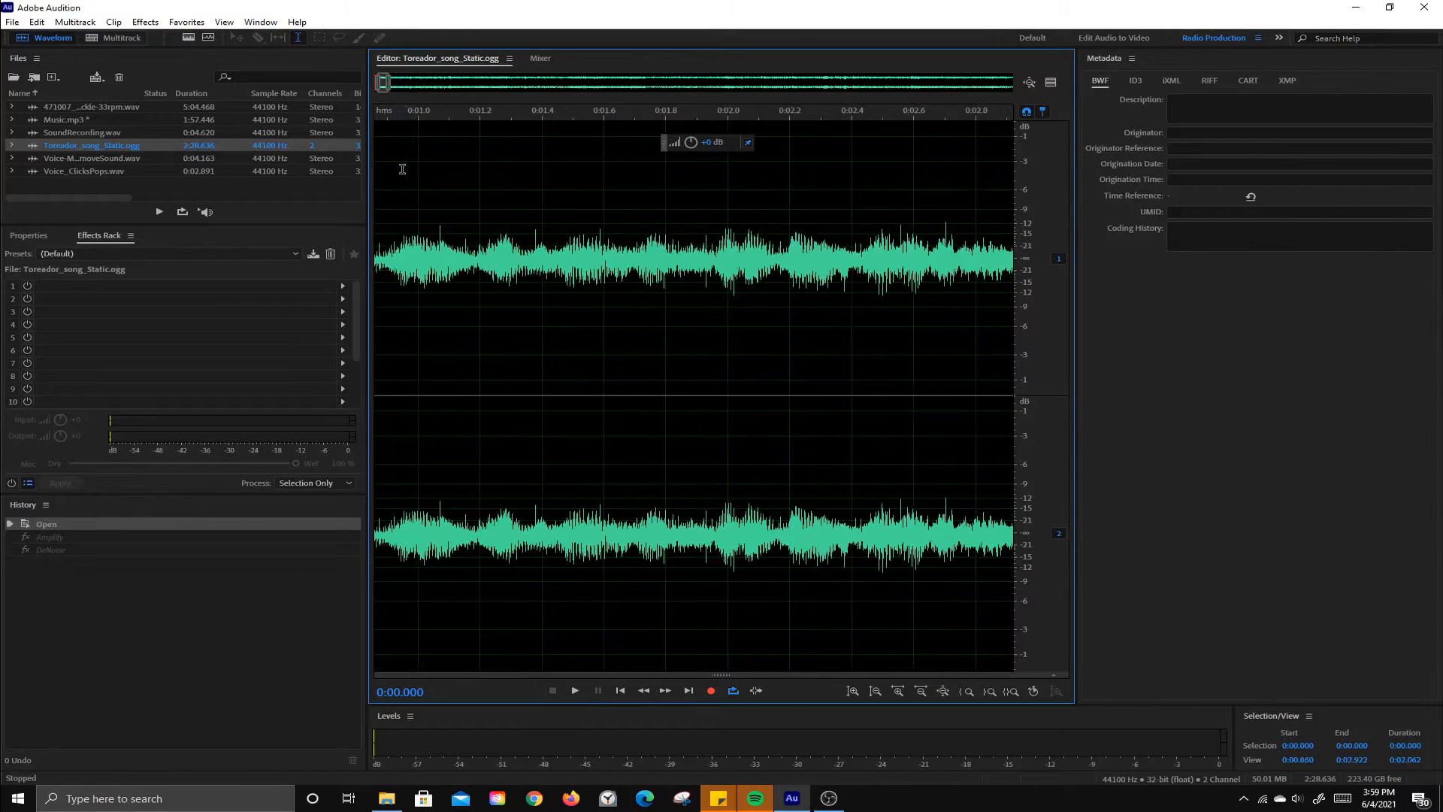
scroll(371, 85, up, 3)
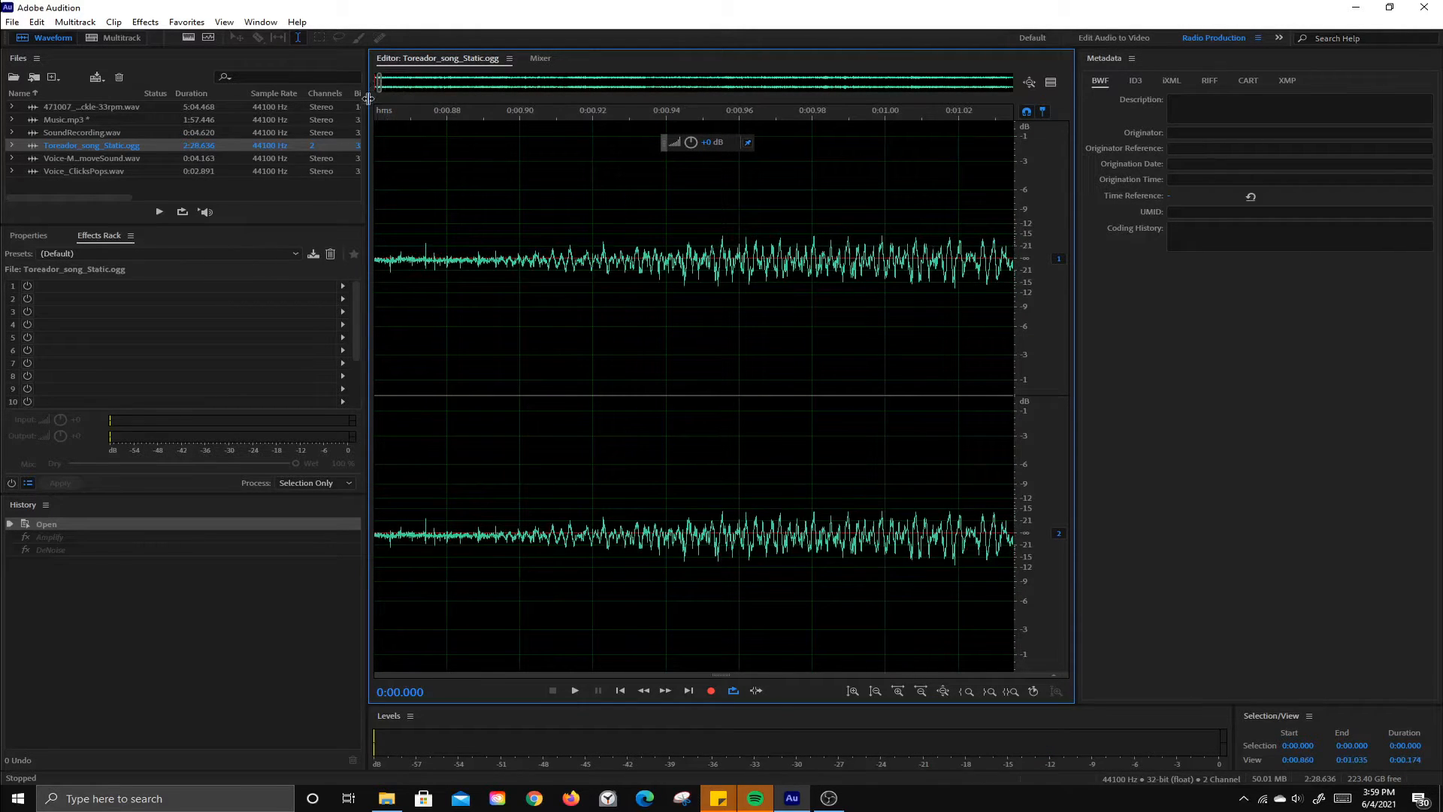
scroll(435, 158, down, 7)
scroll(434, 158, down, 1)
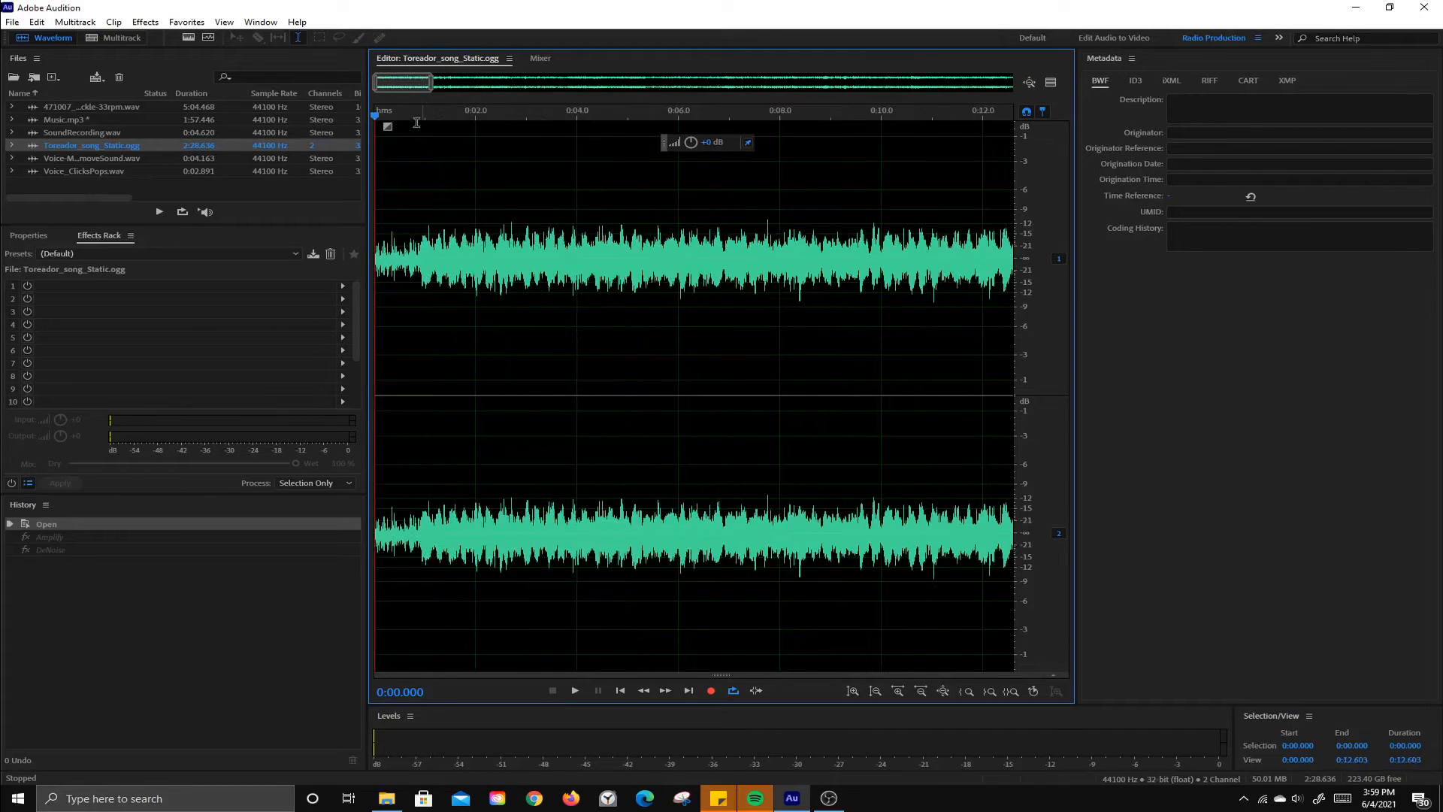
key(space)
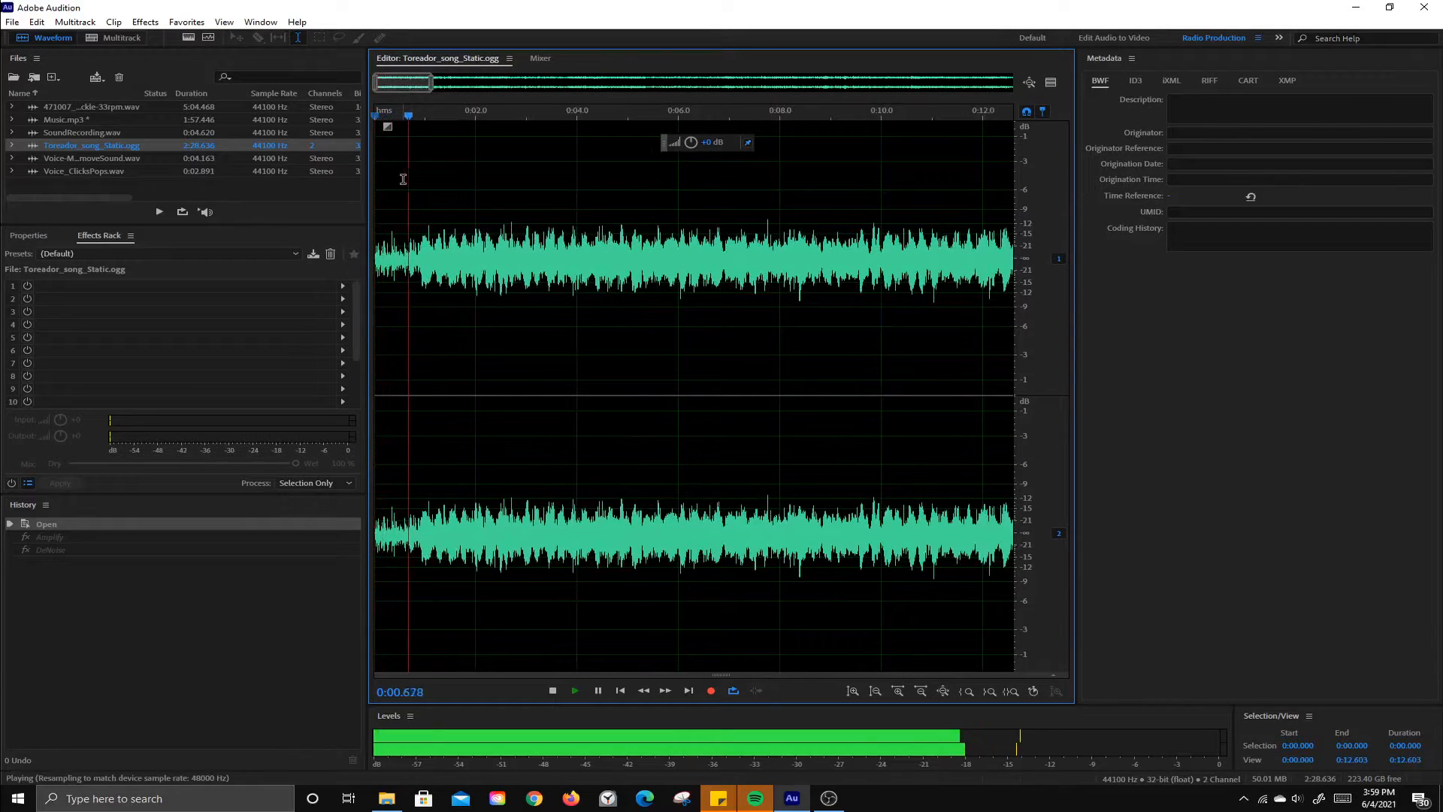
key(space)
drag(377, 230, 406, 235)
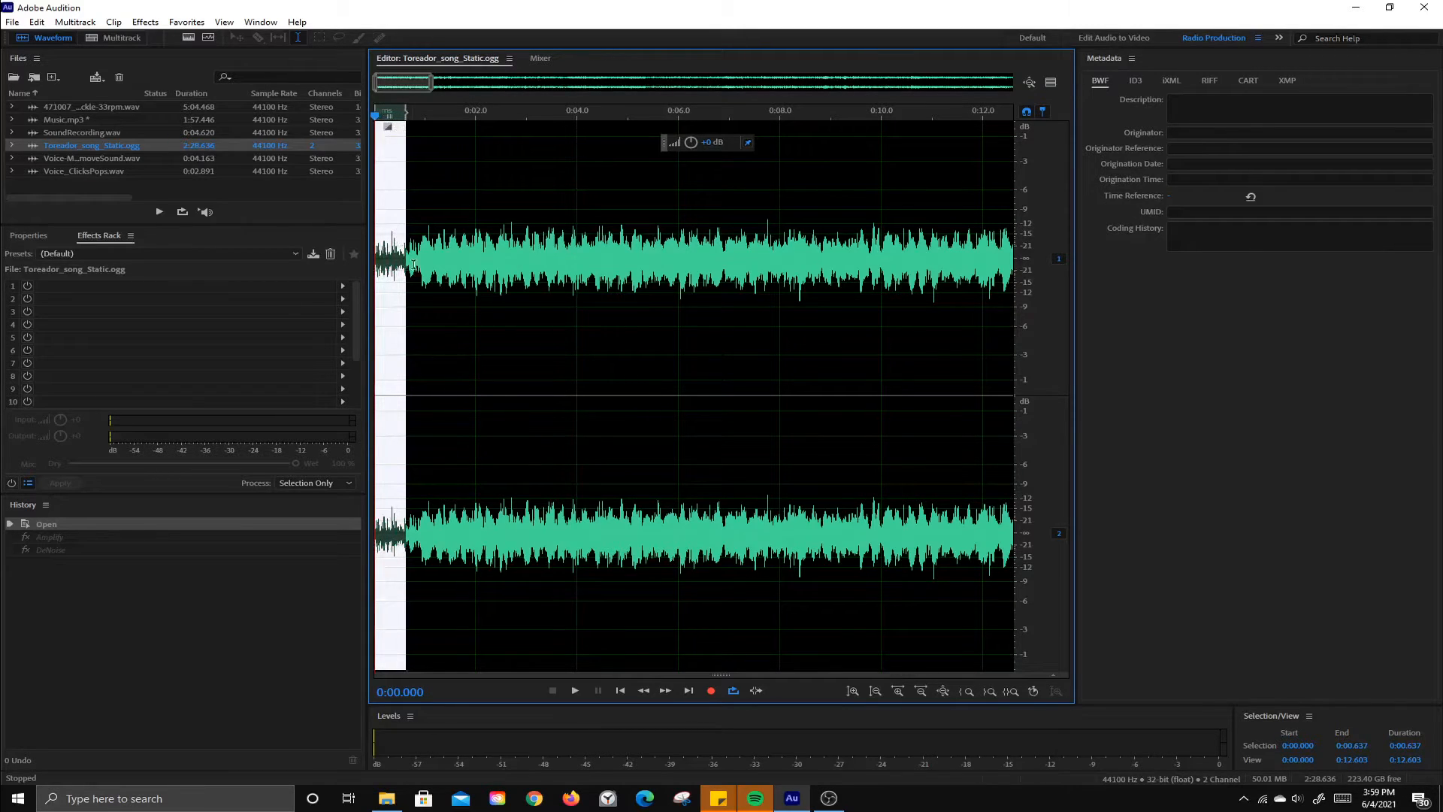
Step: Capture a noise print from the selected static at the start of the song
right_click(398, 225)
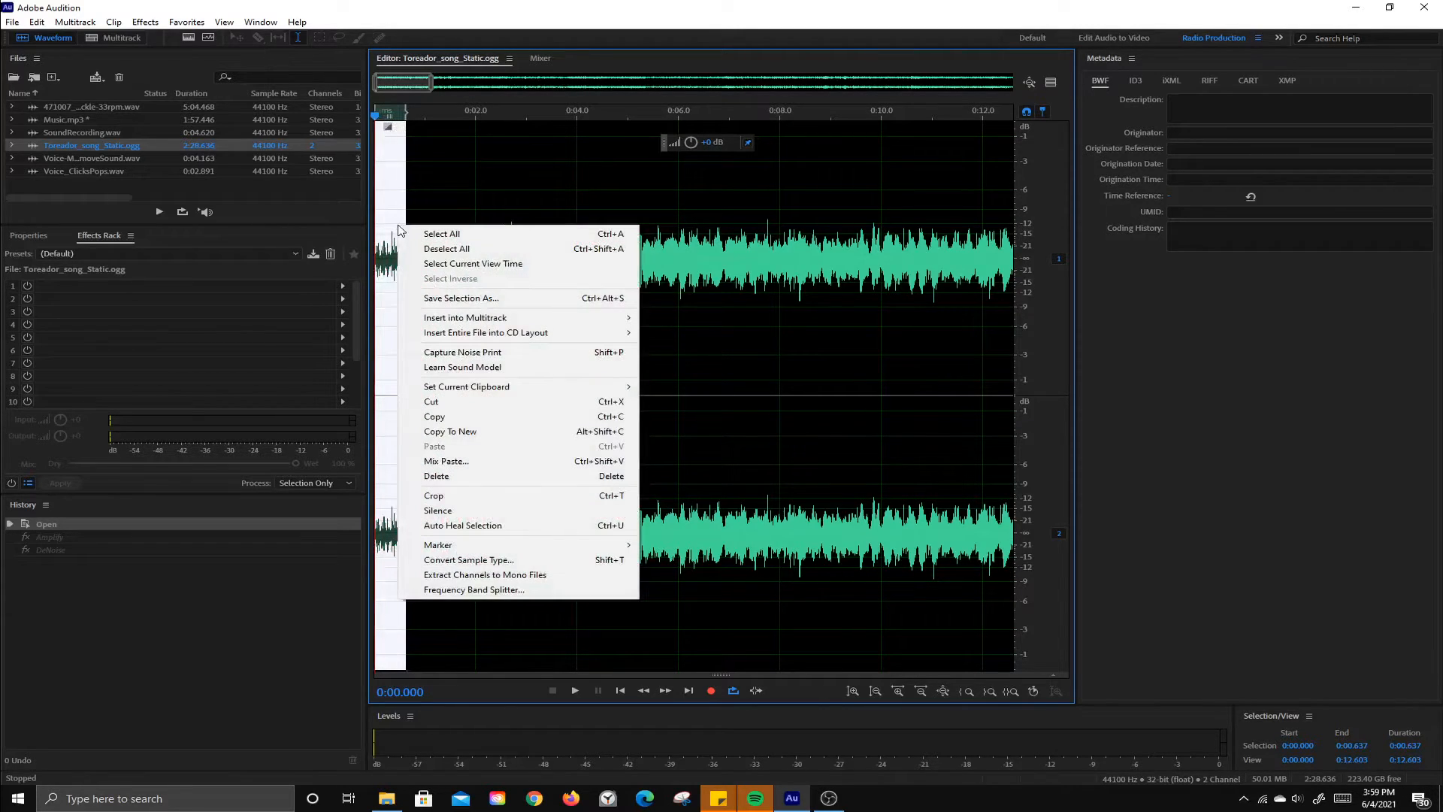
click(466, 355)
click(865, 425)
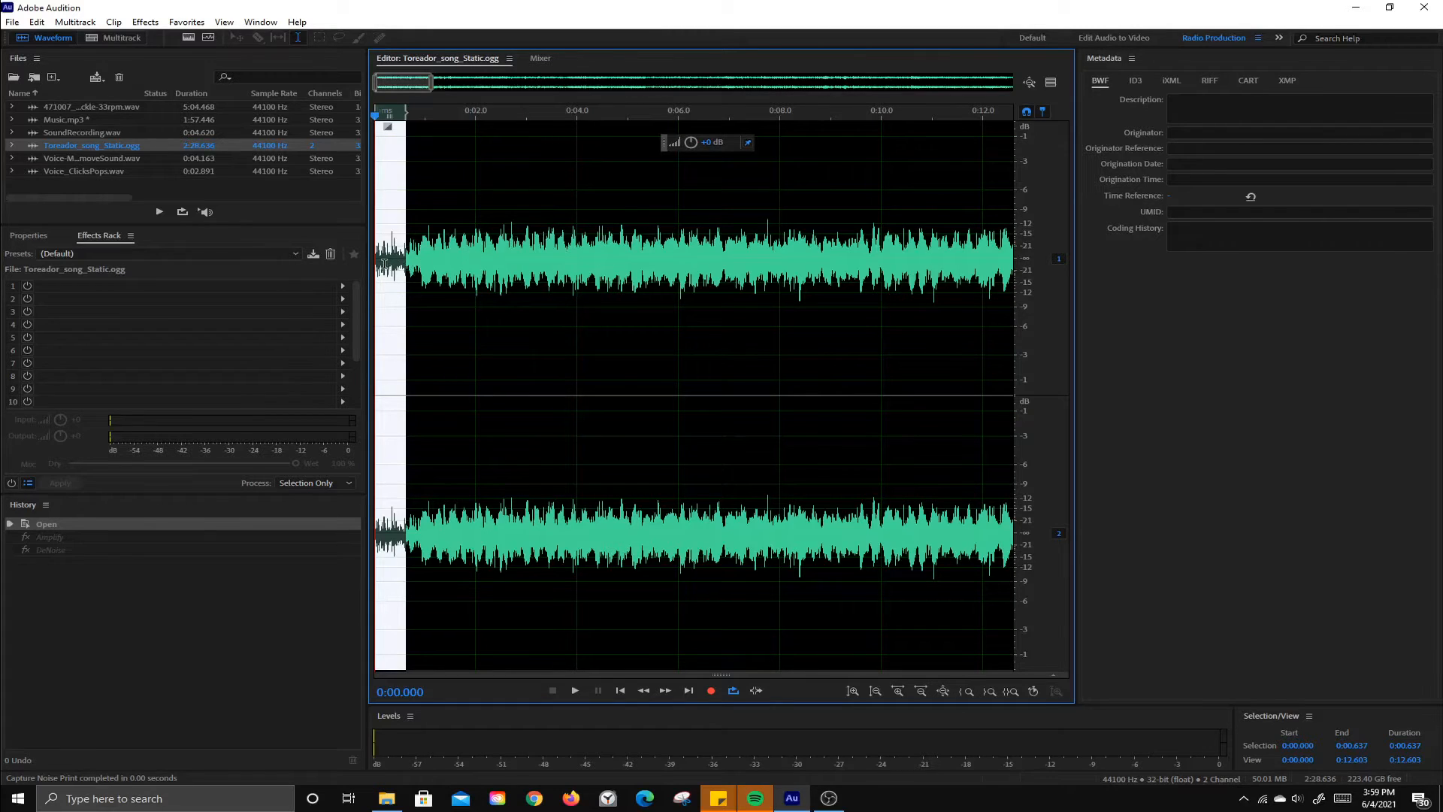
Step: Clear the selection, open the Noise Reduction (process) effect and preview it on the song
click(517, 256)
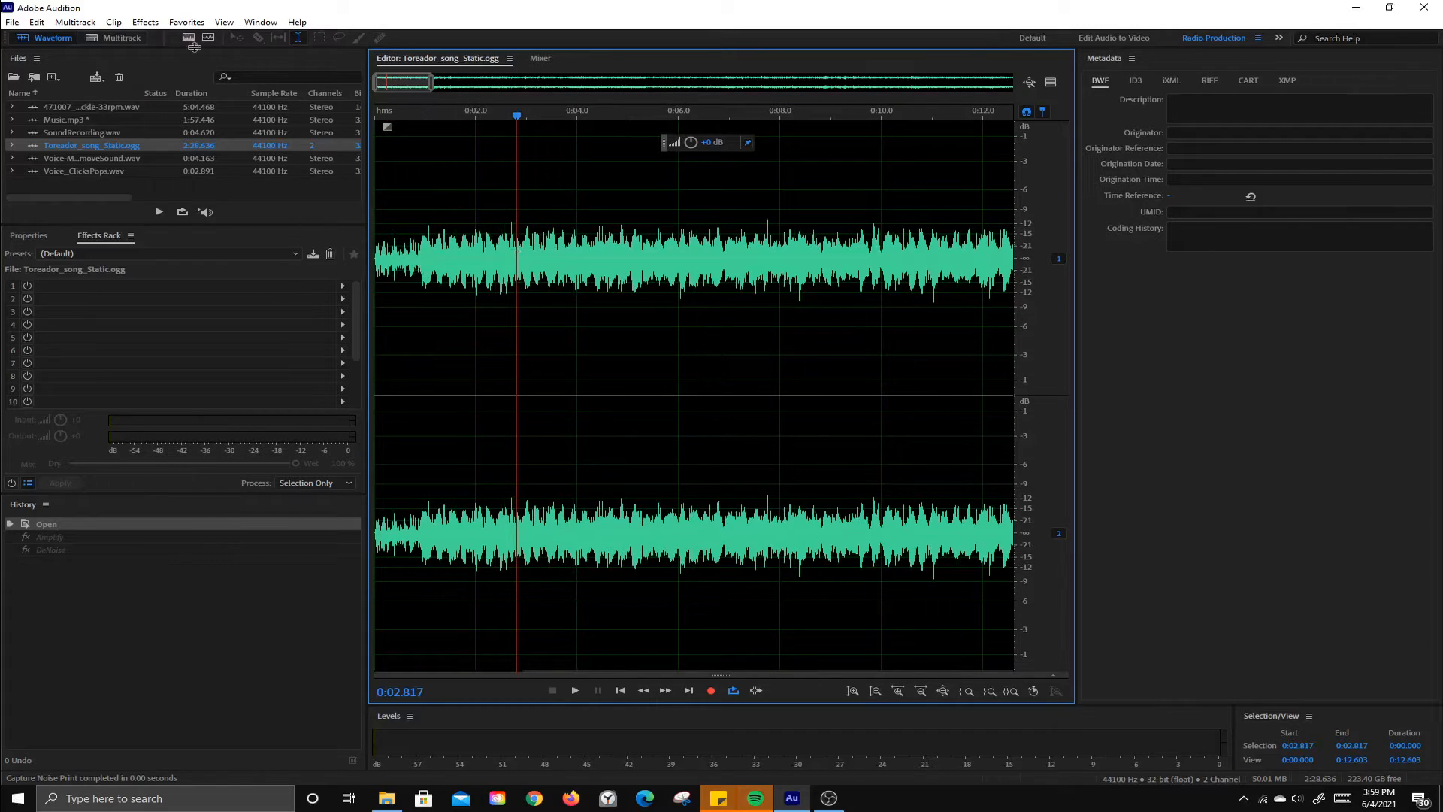
click(146, 22)
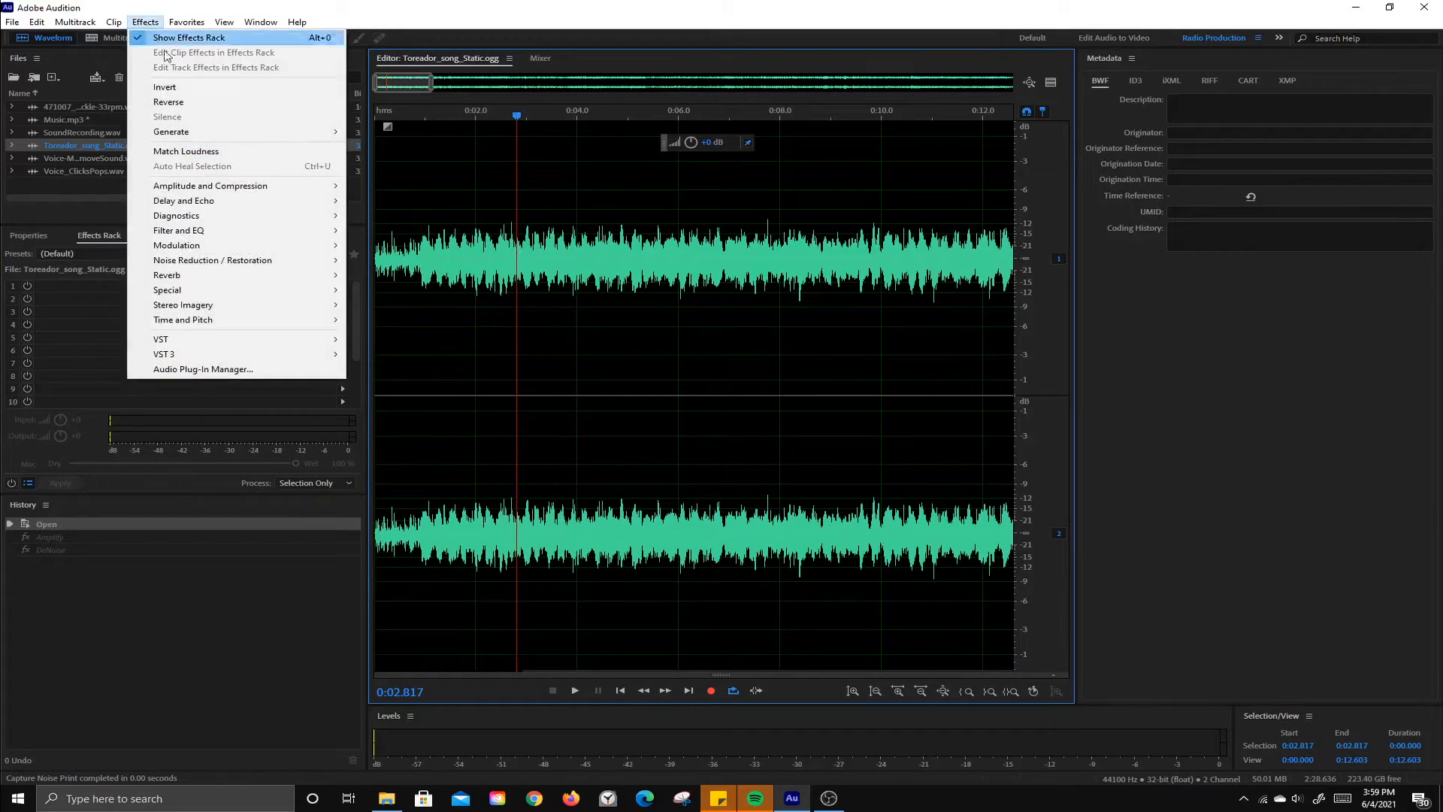
mouse_move(217, 266)
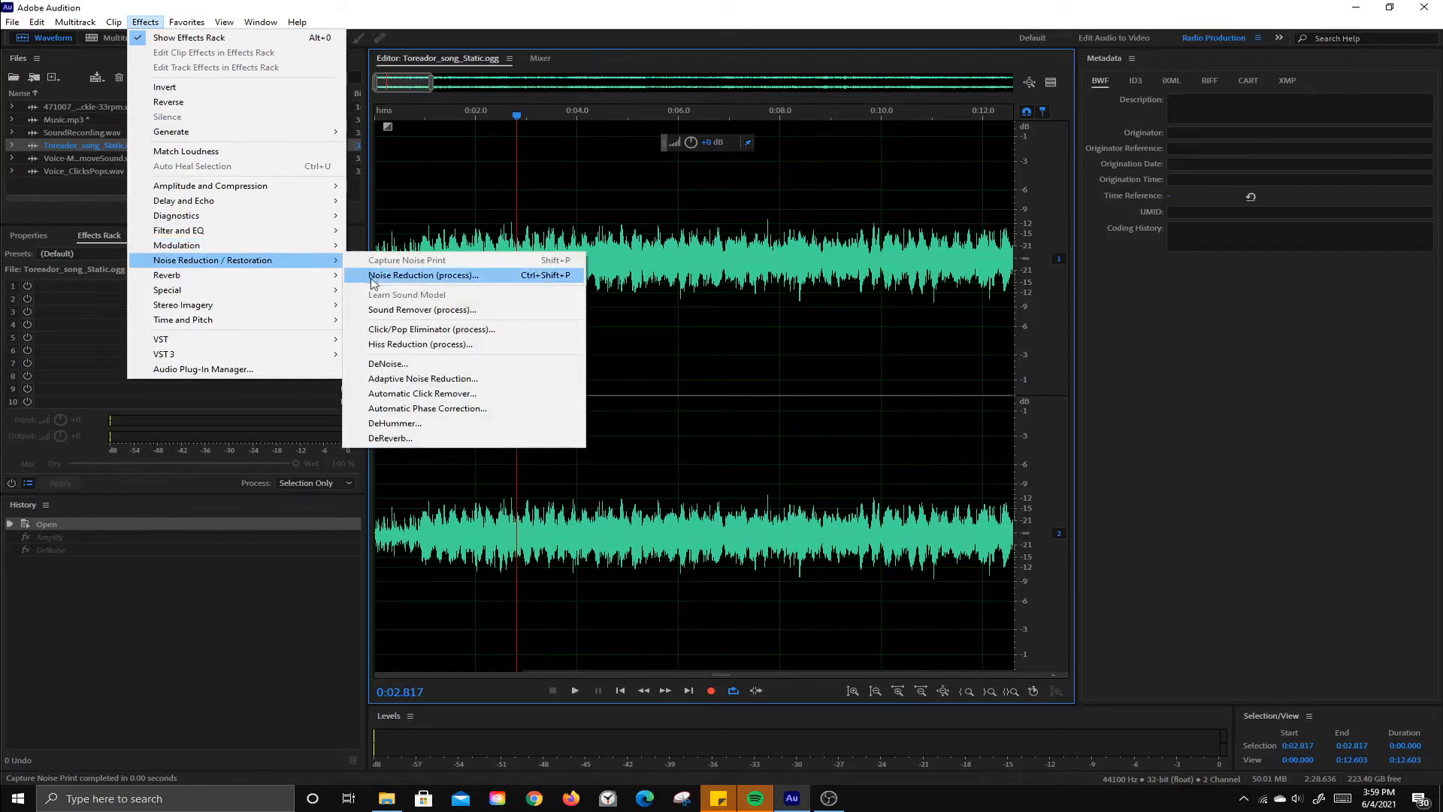
click(407, 283)
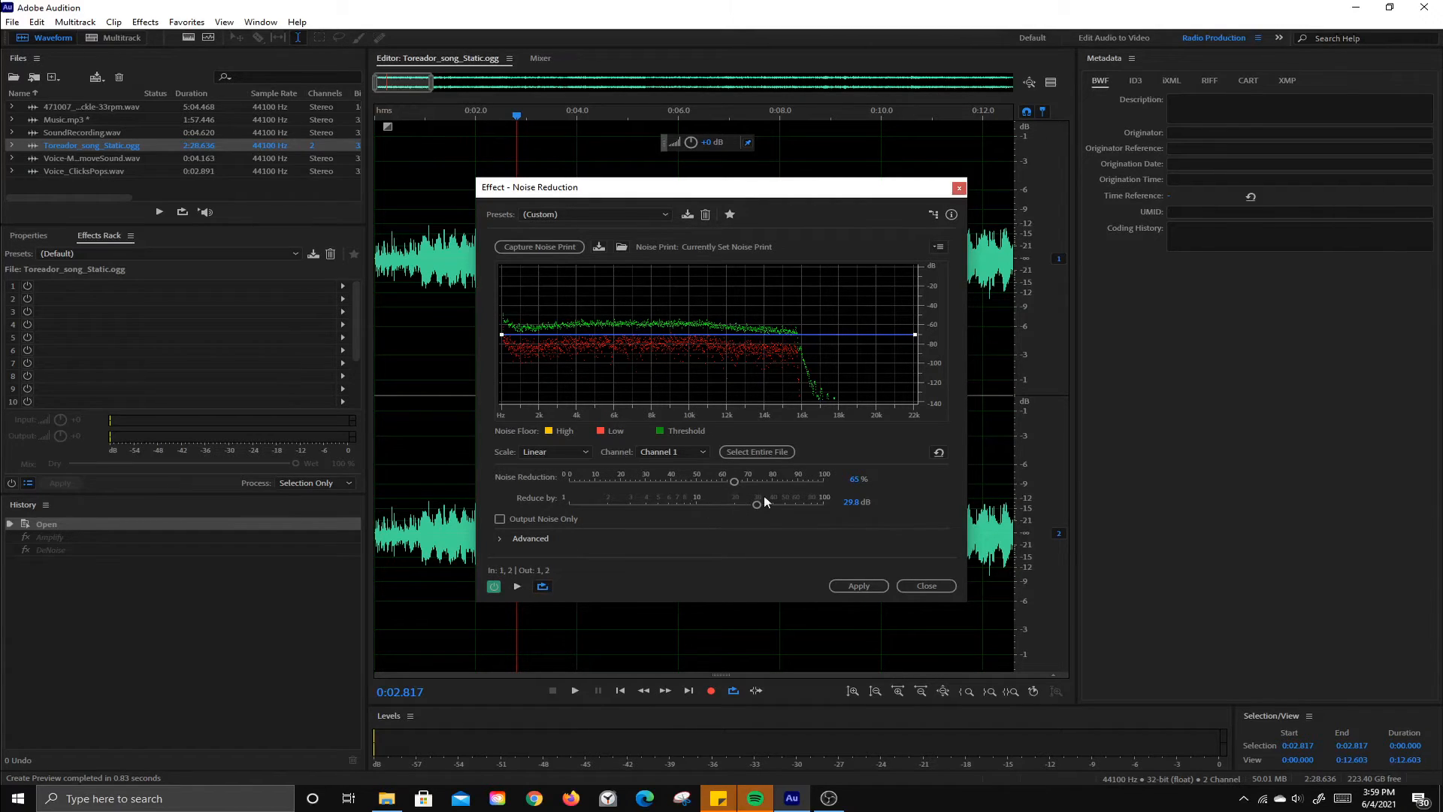
click(569, 216)
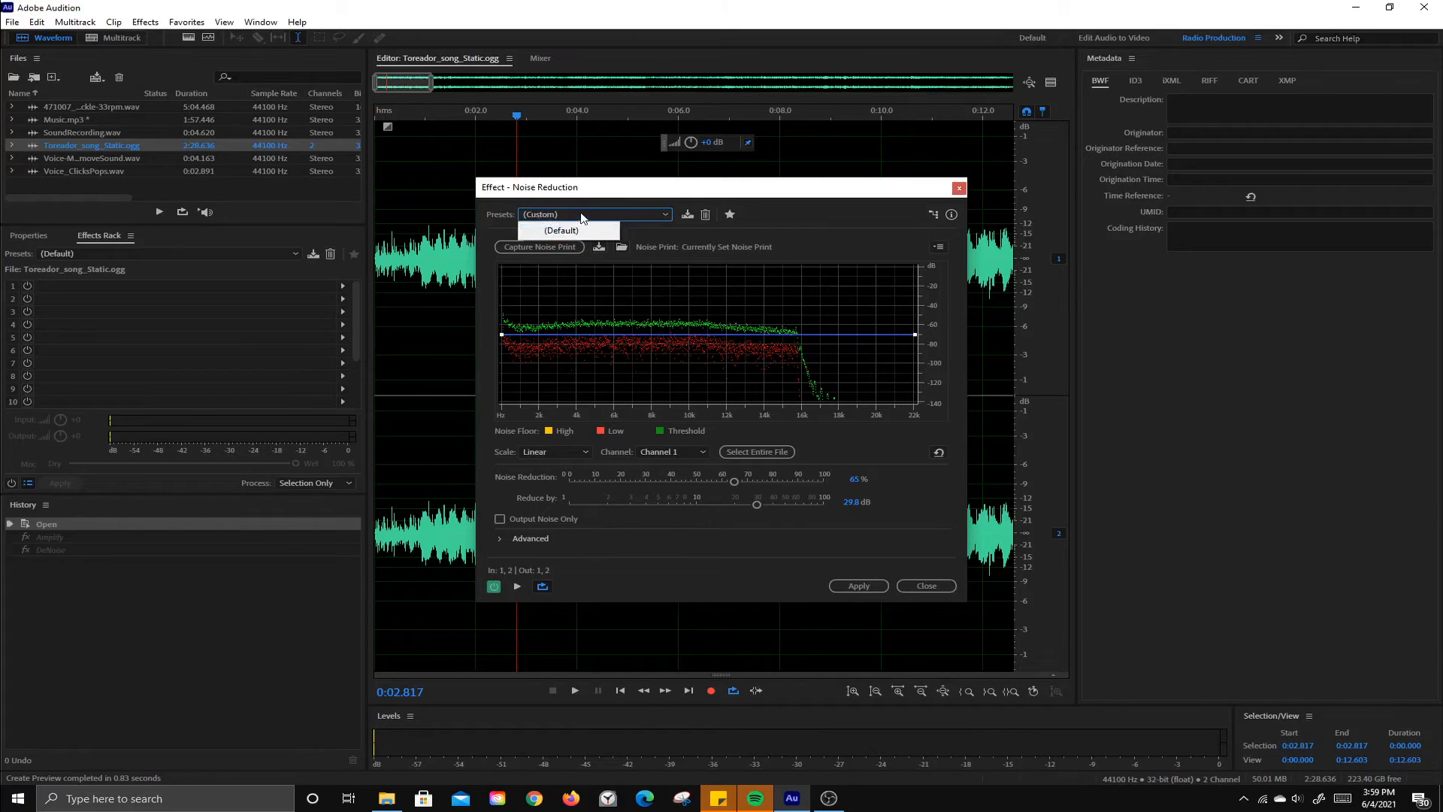
click(581, 215)
click(517, 586)
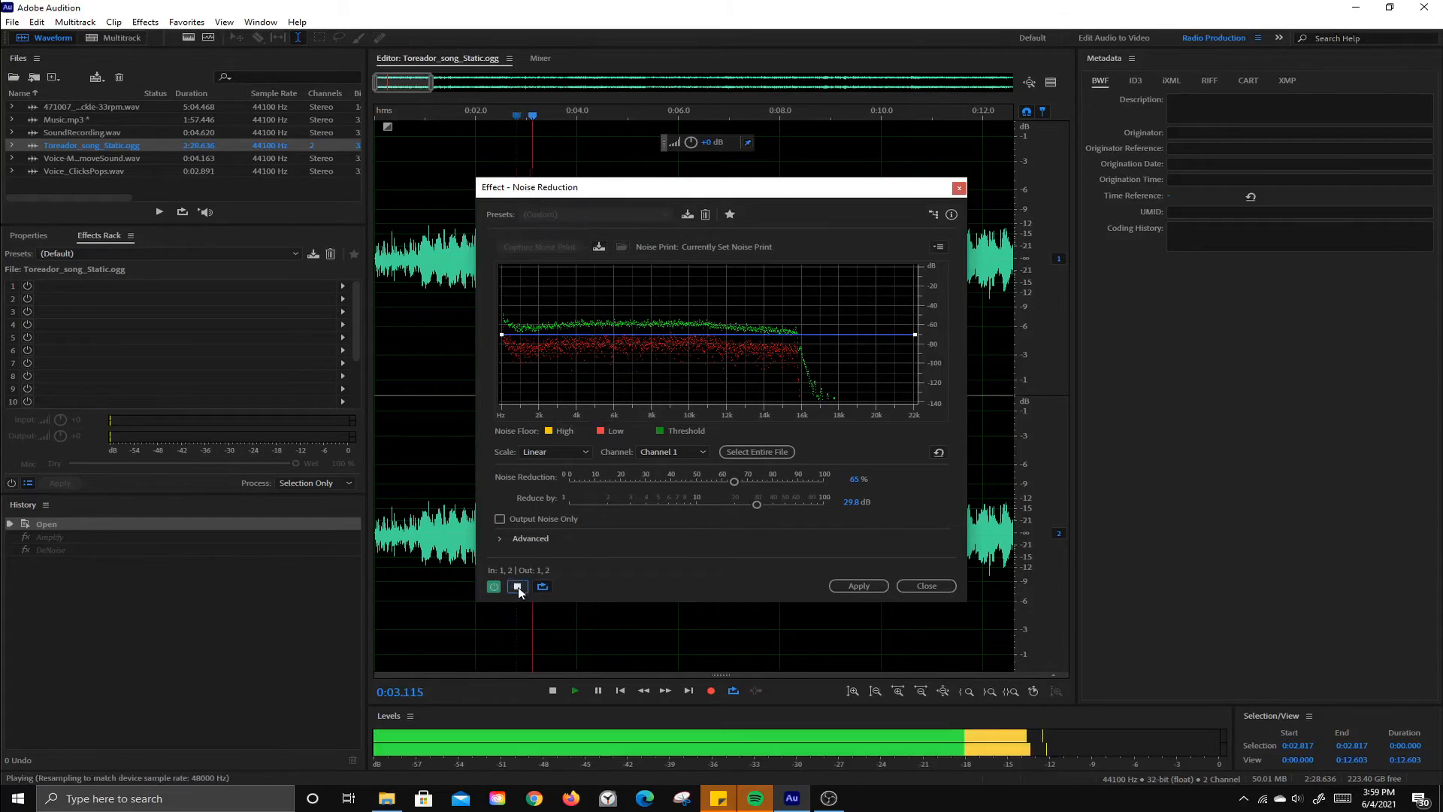
Step: Raise Reduce by to about 98.6 dB and Noise Reduction to 100% during the preview, and apply the effect to the song
drag(759, 505, 825, 505)
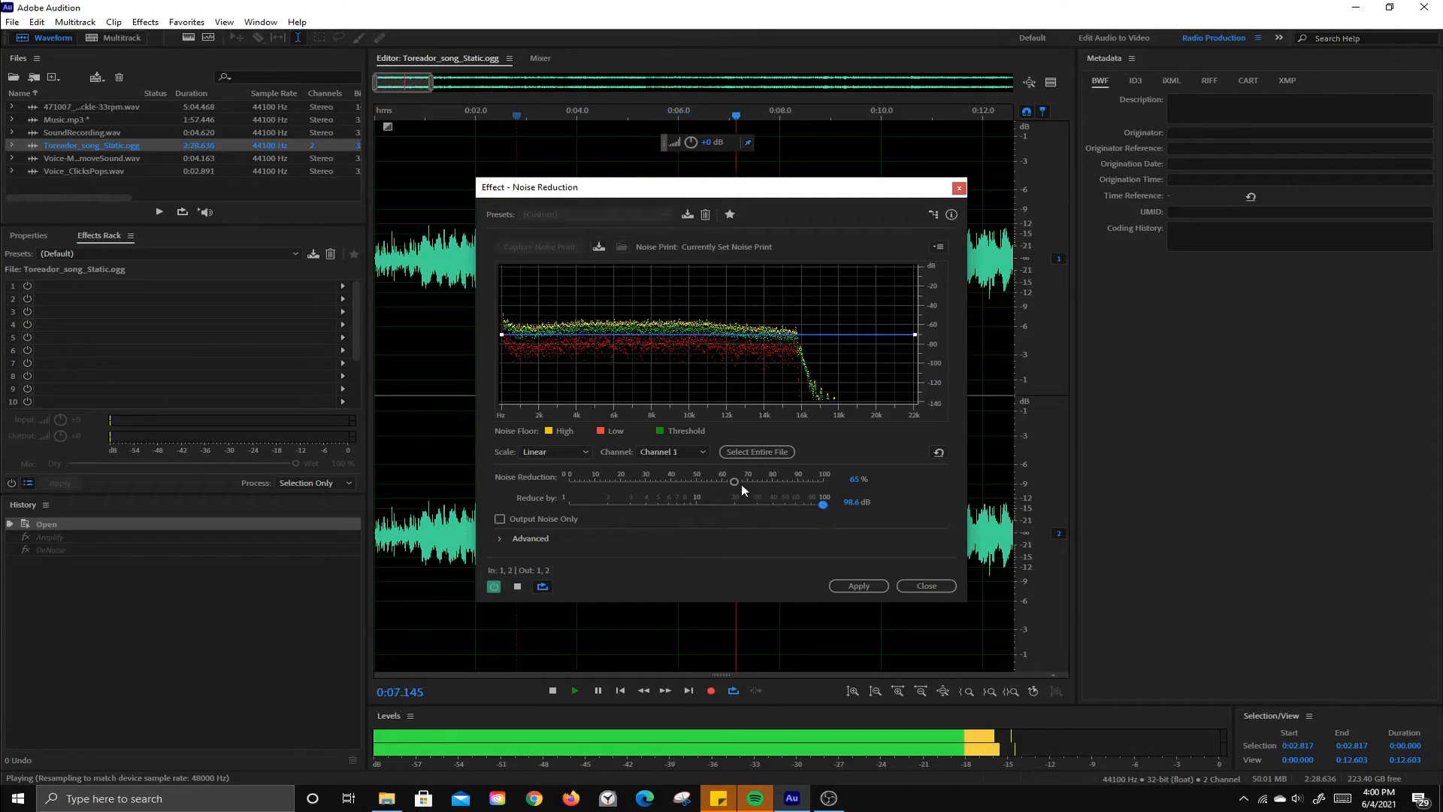
drag(737, 484, 832, 482)
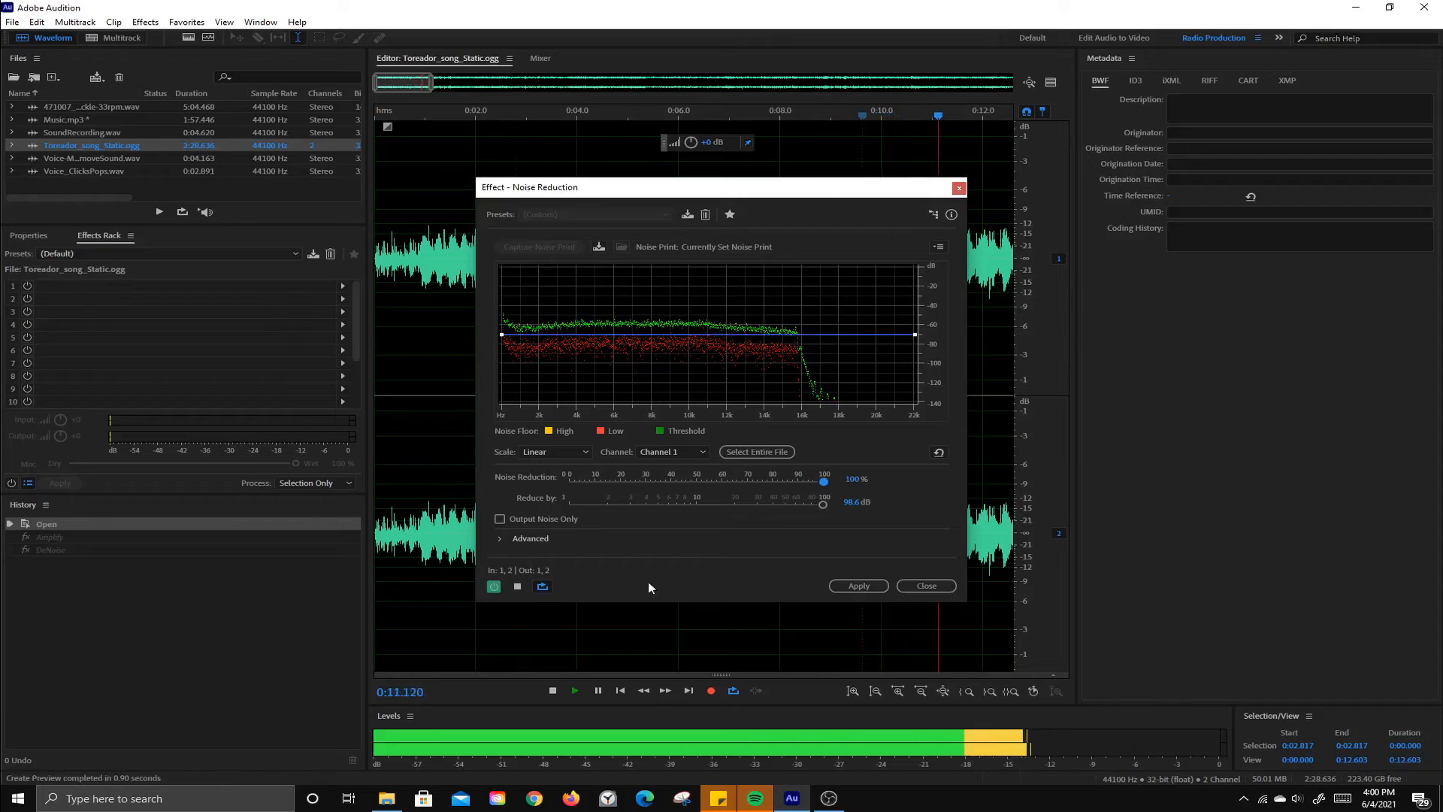
click(857, 587)
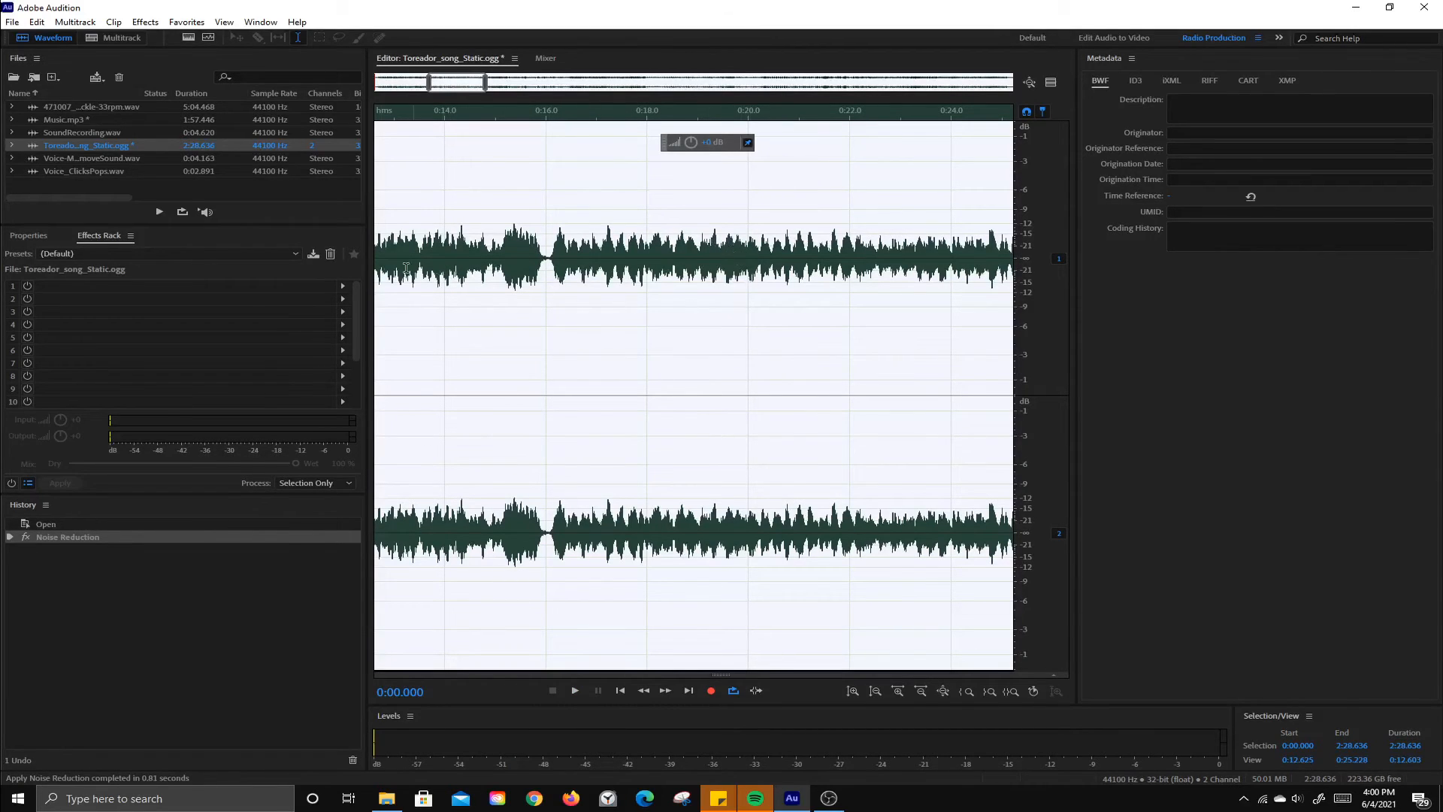
Step: Clear the selection and play back the noise-reduced song briefly from about 0:16.4
click(565, 351)
key(space)
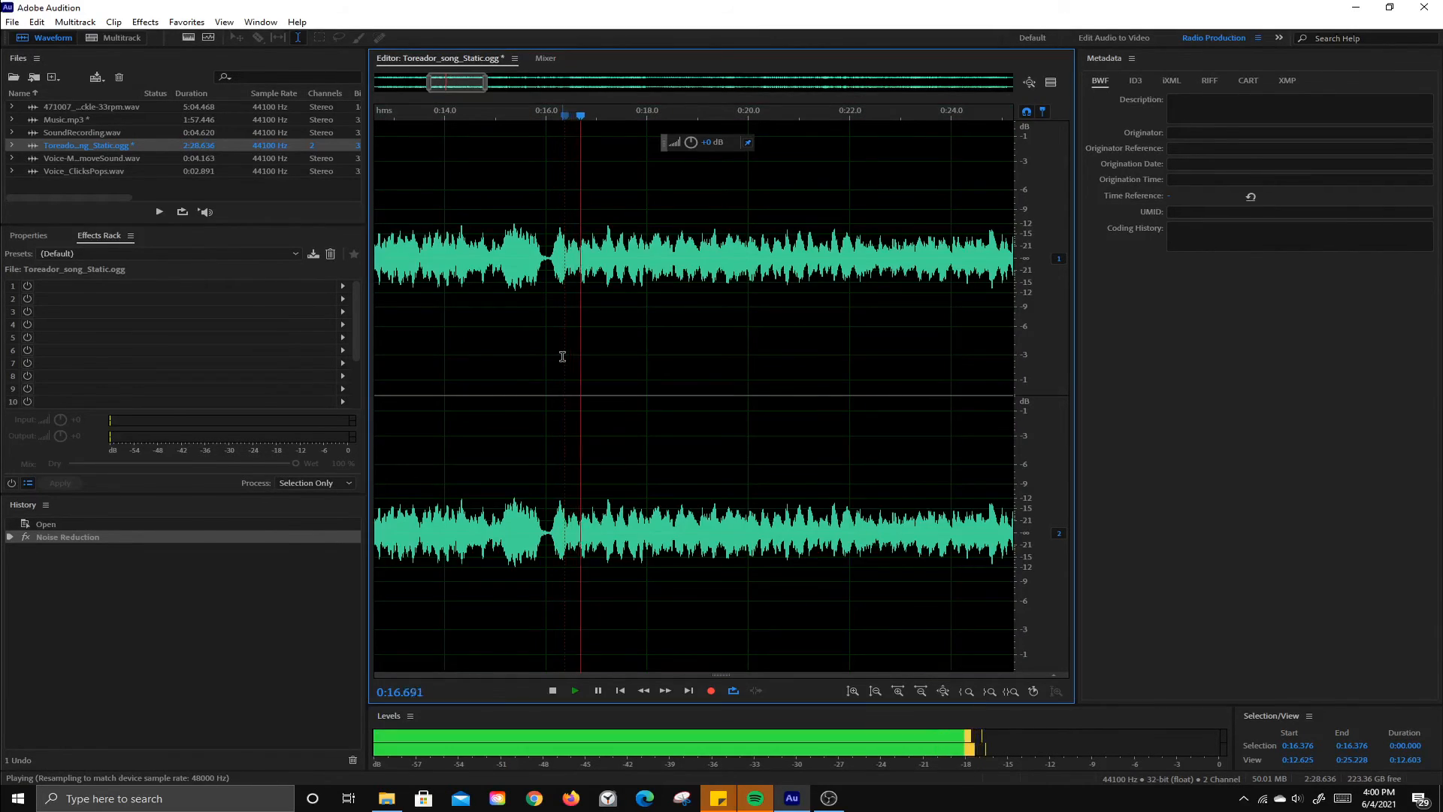
key(space)
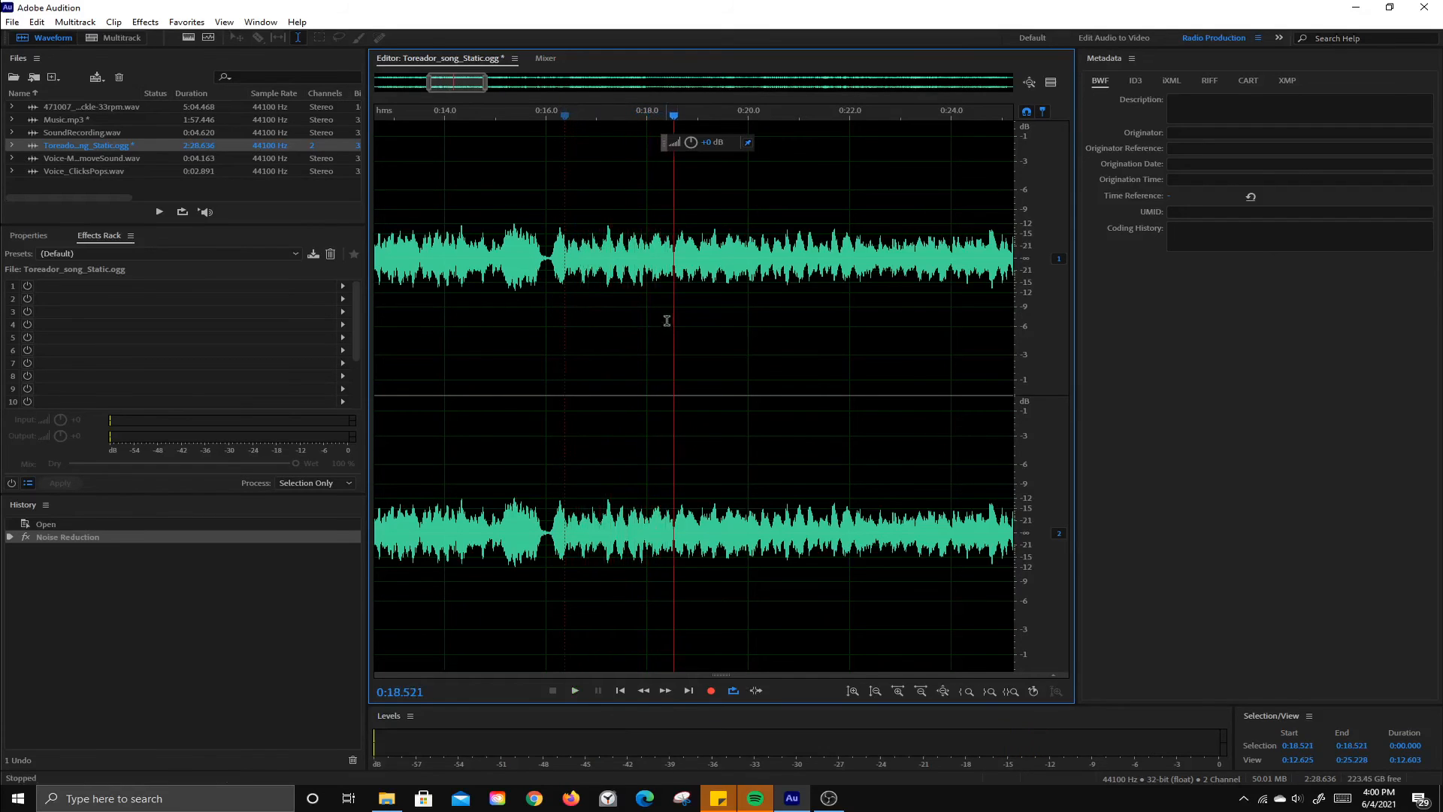
Step: Amplify the whole noise-reduced song, and play back the louder result briefly from about 0:18.5
drag(710, 149, 708, 213)
click(674, 218)
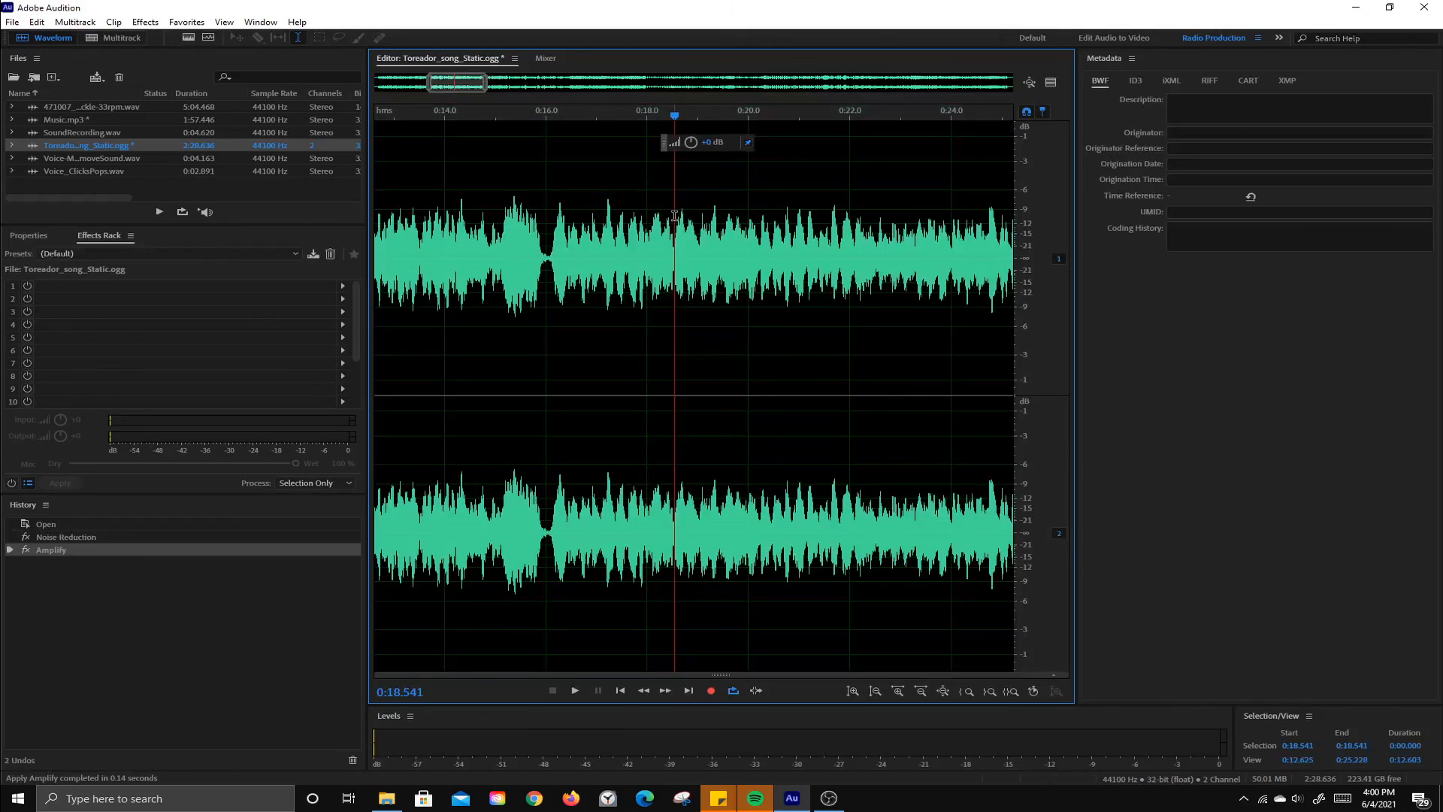
key(space)
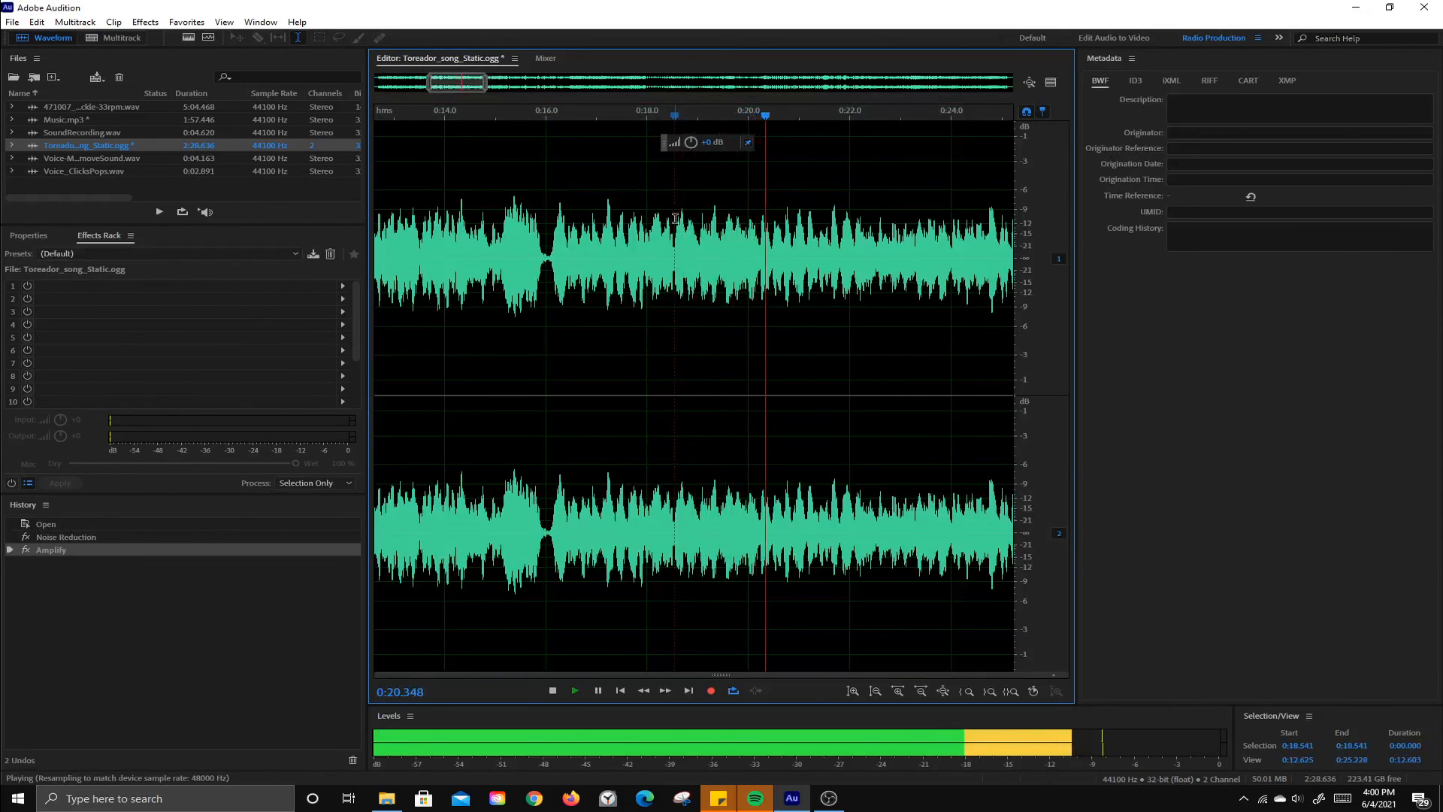
key(space)
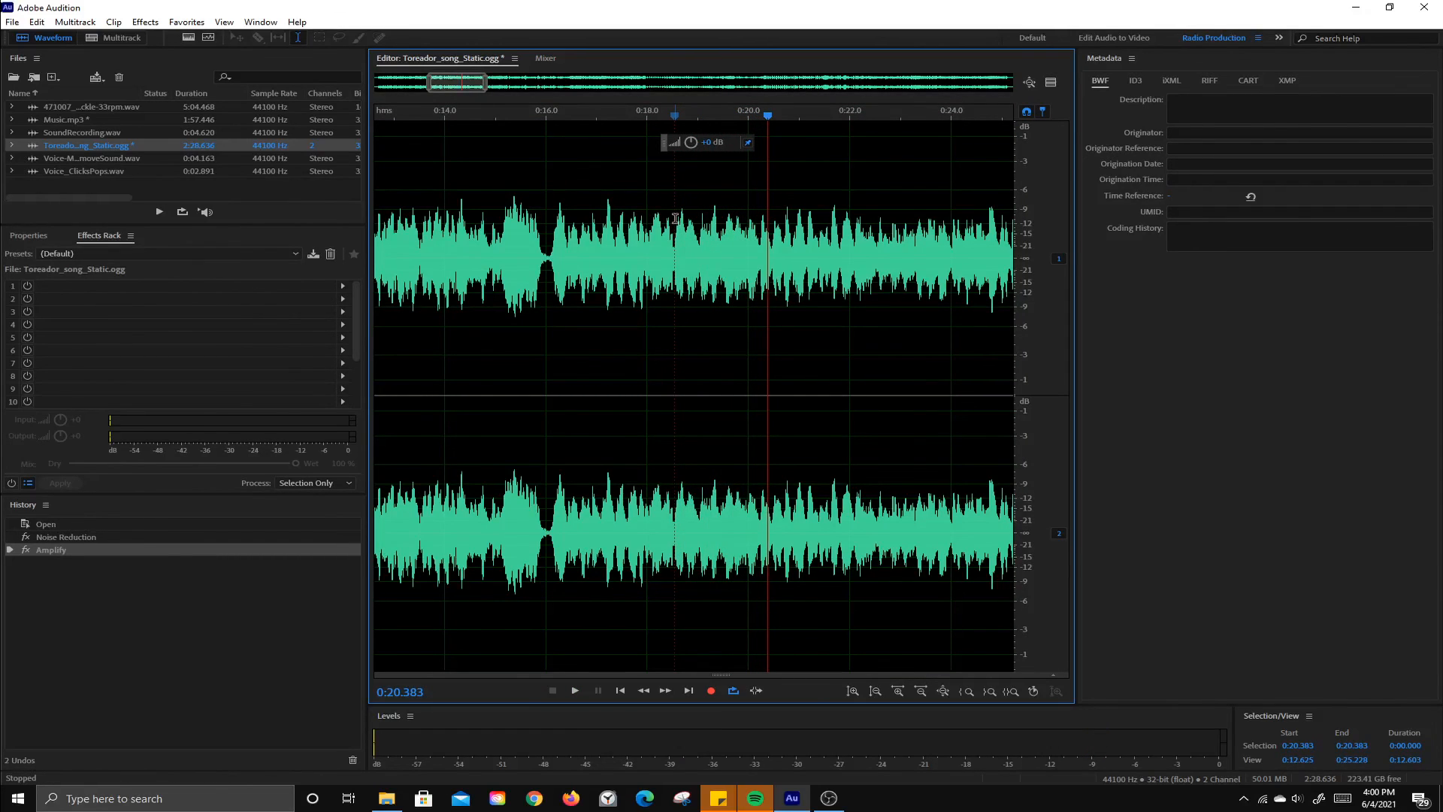